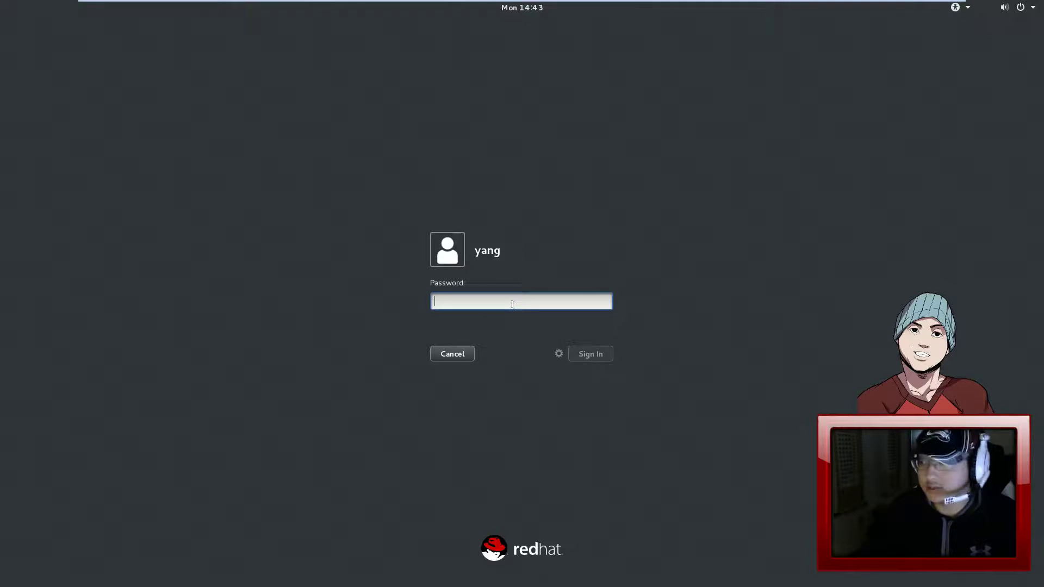
# Step: Check the session list, leave GNOME selected, and sign in with the account password
pyautogui.click(558, 354)
pyautogui.click(558, 358)
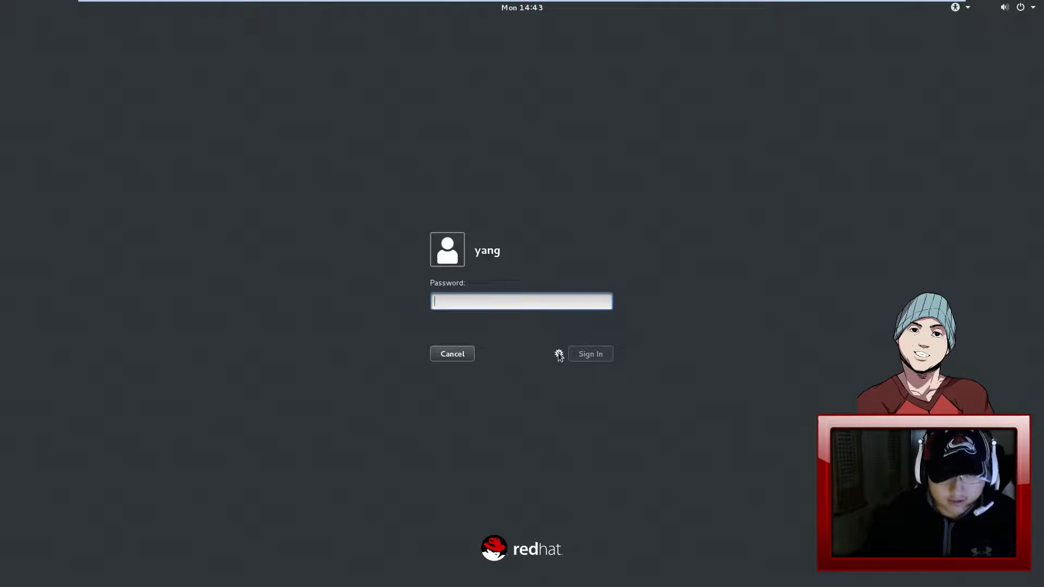
pyautogui.click(559, 354)
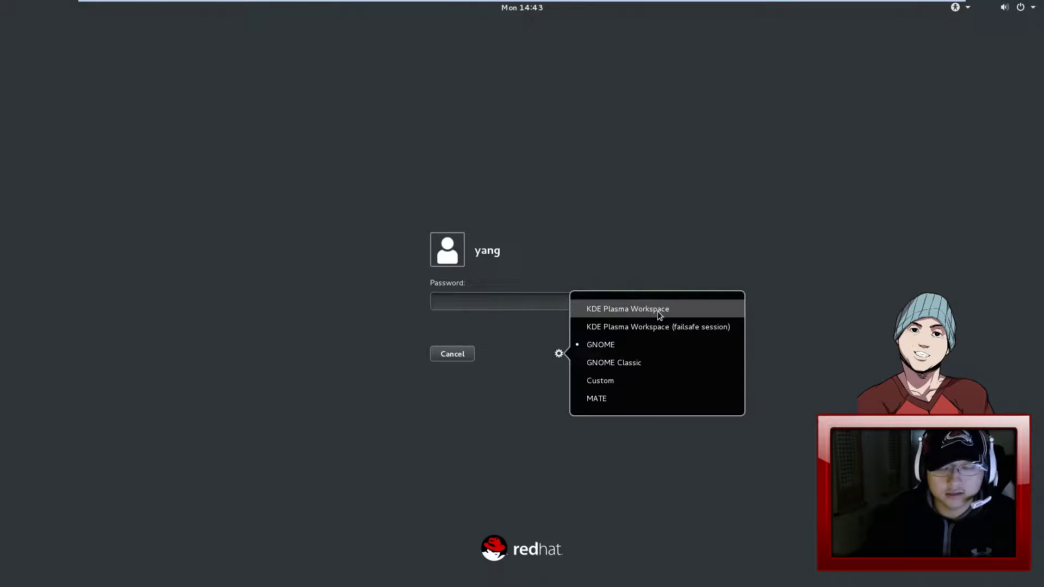
pyautogui.click(559, 354)
pyautogui.click(558, 355)
pyautogui.click(539, 313)
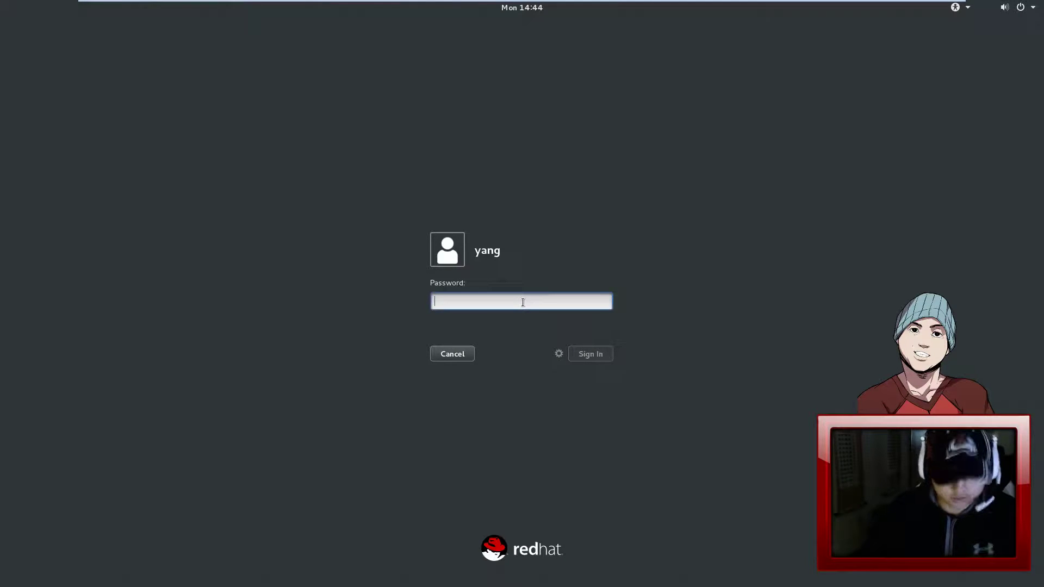
pyautogui.write('********')
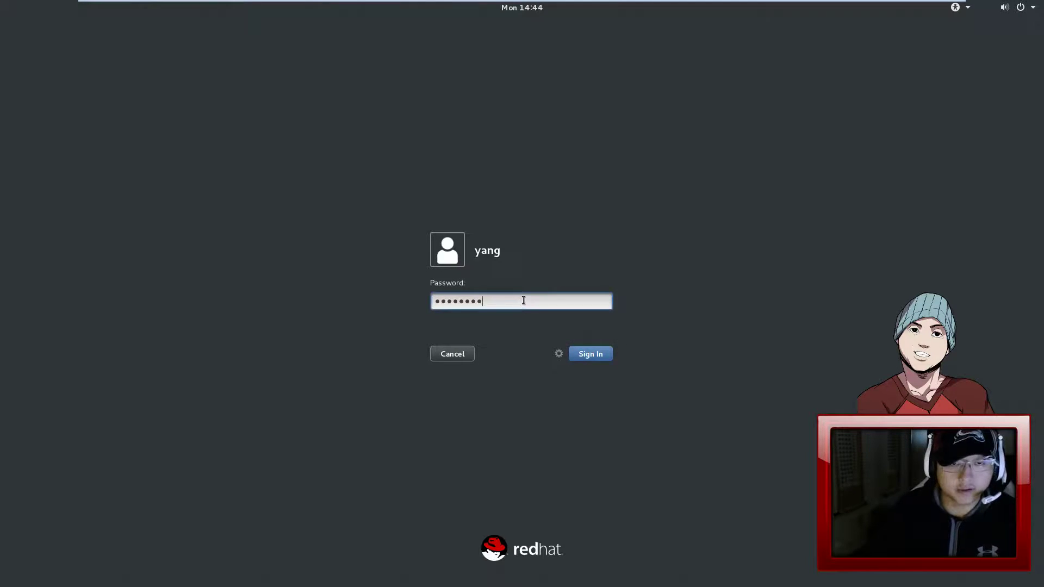
pyautogui.click(582, 348)
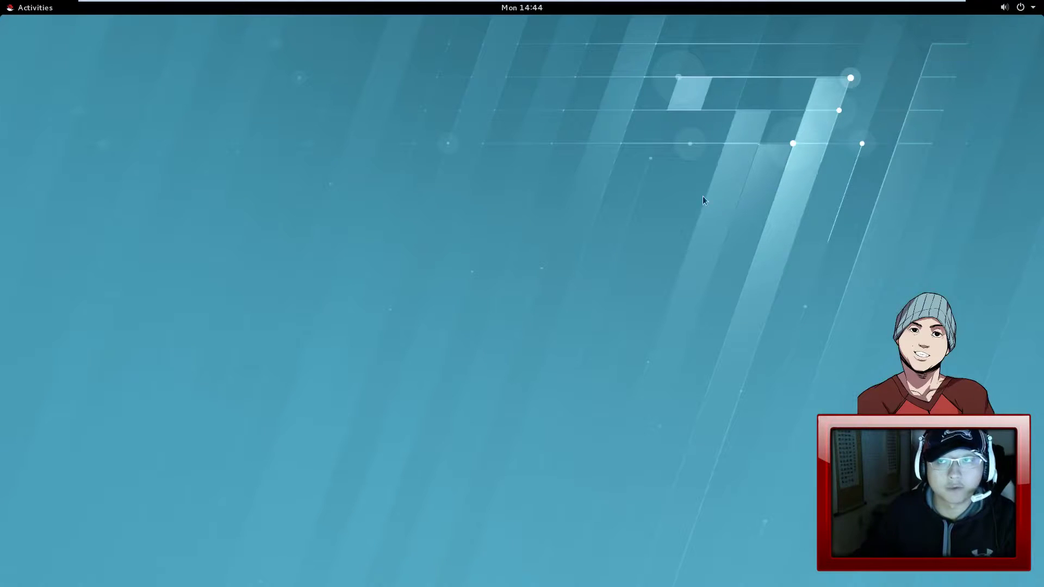
# Step: Try the desktop context menu, then bring up the Activities overview
pyautogui.rightClick(338, 167)
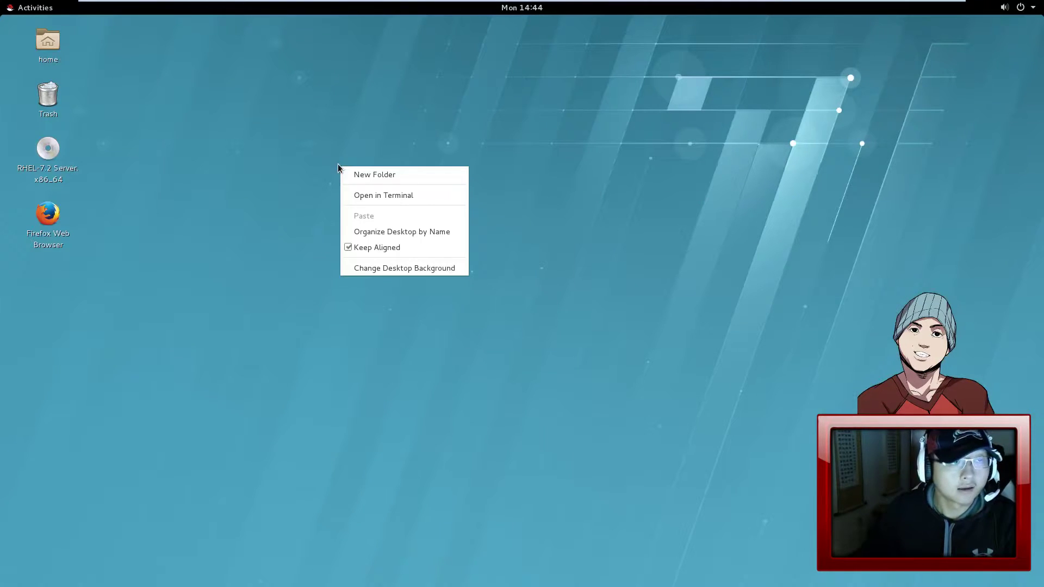
pyautogui.click(514, 152)
pyautogui.rightClick(372, 154)
pyautogui.click(311, 162)
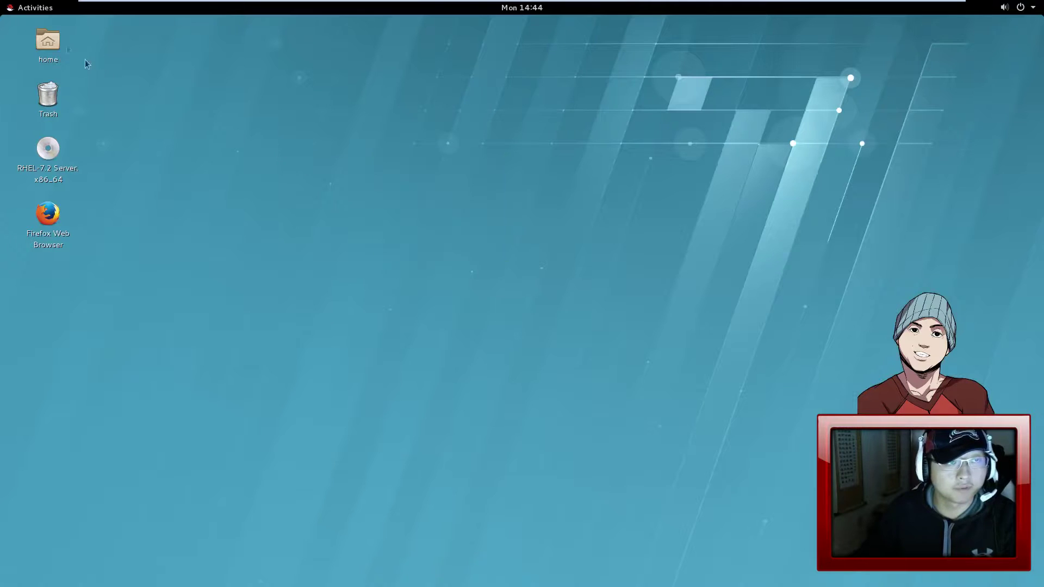
pyautogui.click(36, 8)
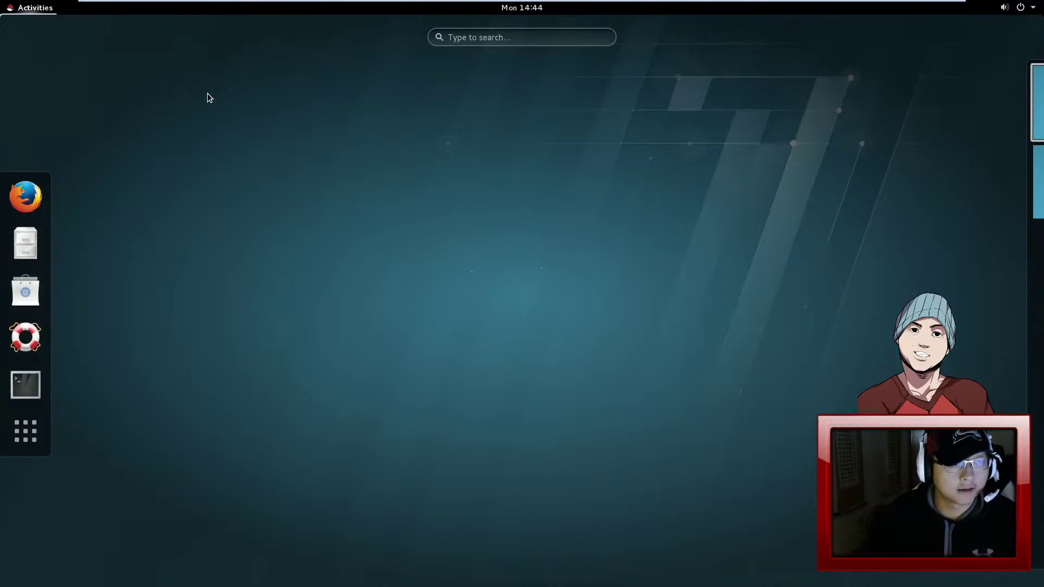
pyautogui.click(207, 97)
pyautogui.click(36, 7)
# Step: Briefly launch Firefox and the Files manager, then close both
pyautogui.moveTo(31, 200); pyautogui.dragTo(305, 166)
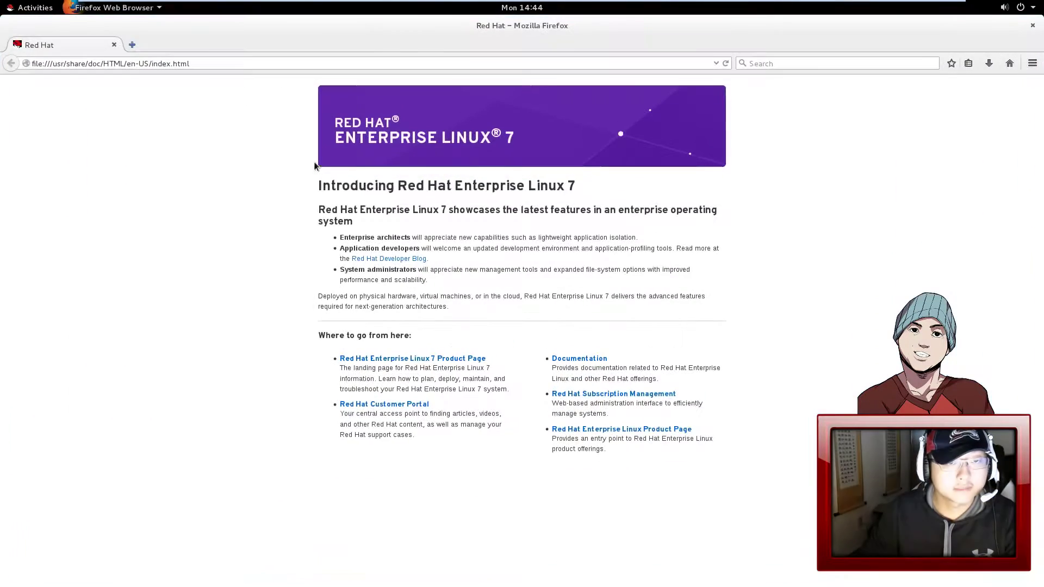
pyautogui.click(114, 8)
pyautogui.click(125, 43)
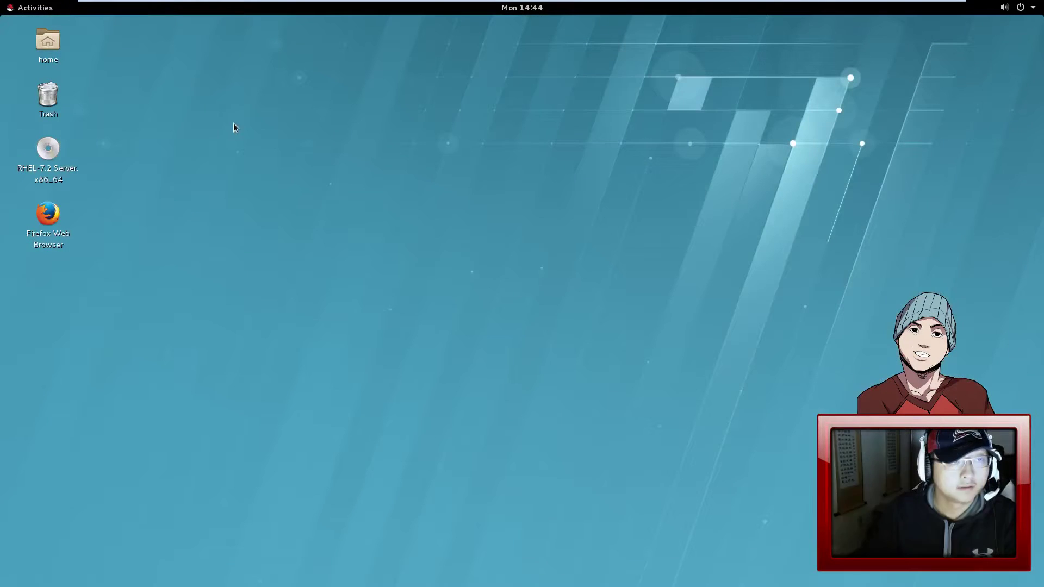
pyautogui.click(31, 9)
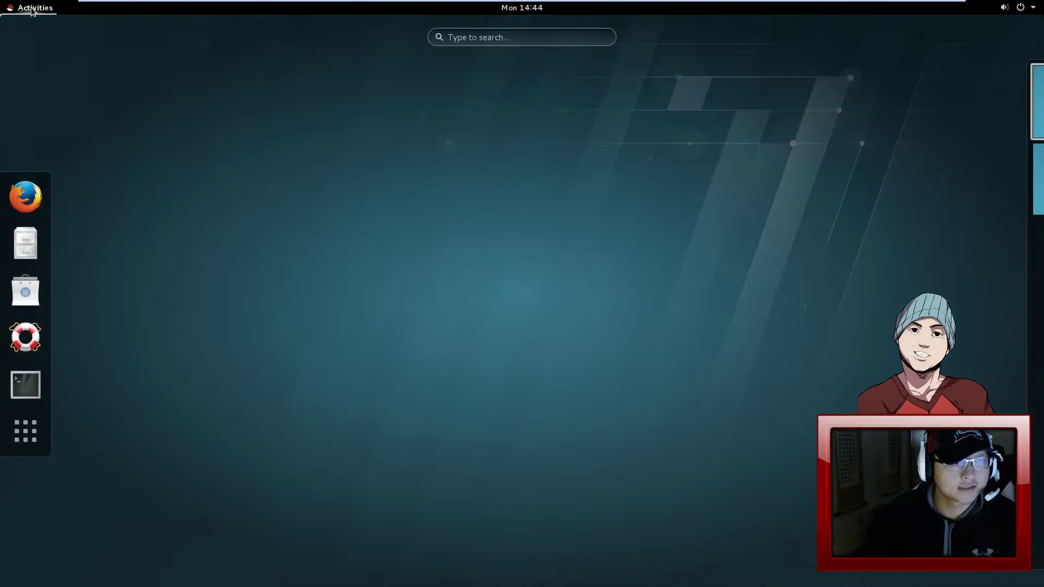
pyautogui.click(38, 245)
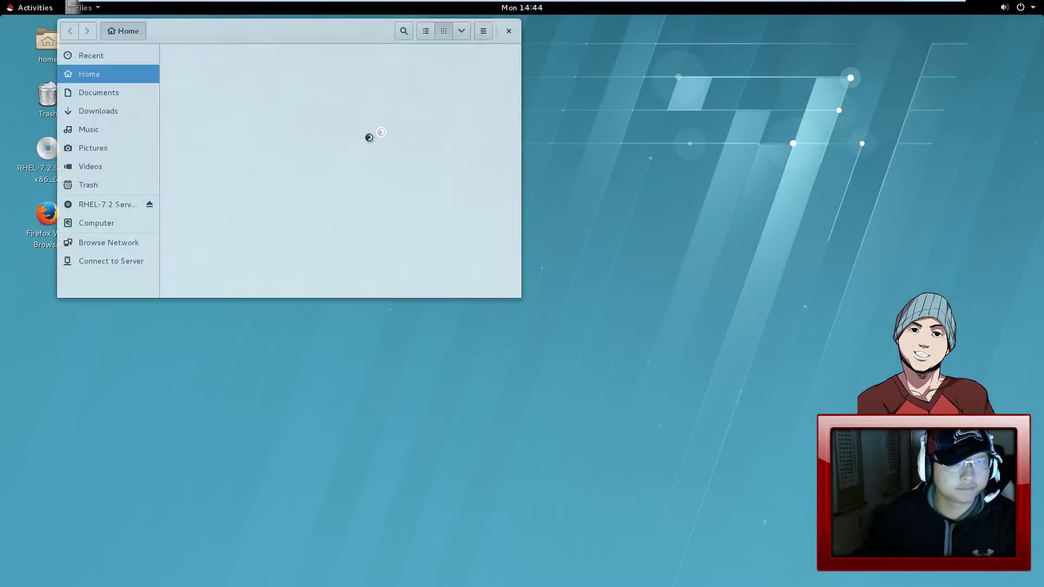
pyautogui.moveTo(286, 29); pyautogui.dragTo(436, 128)
pyautogui.click(663, 132)
# Step: Launch a new Terminal window from the Activities overview
pyautogui.rightClick(241, 127)
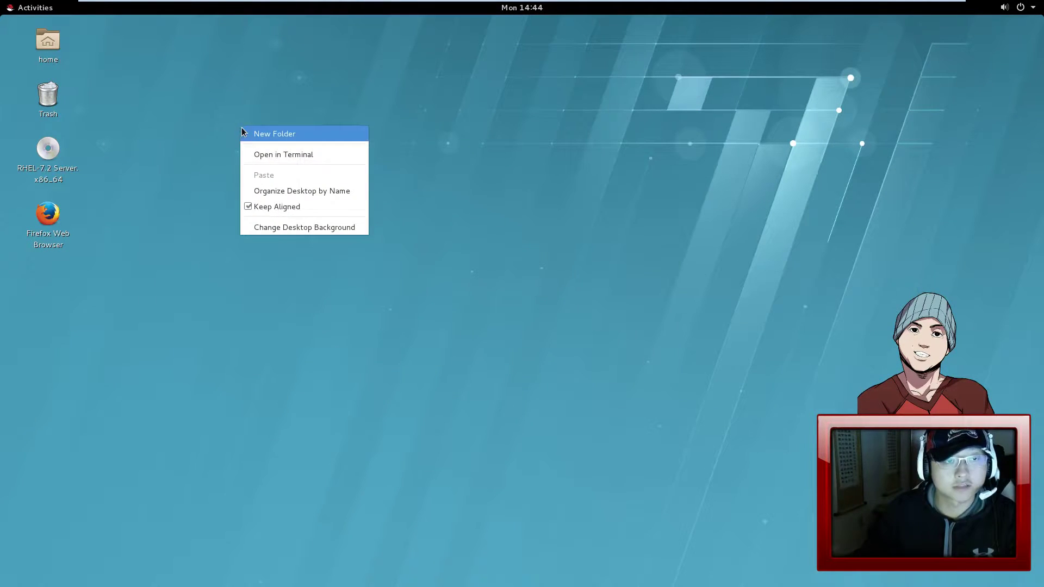
pyautogui.click(154, 171)
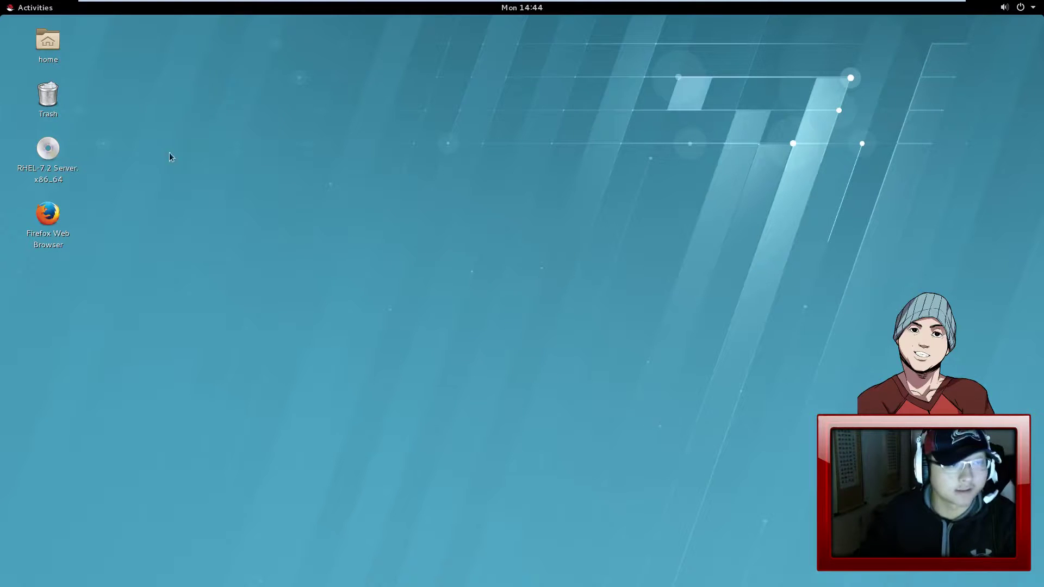
pyautogui.click(43, 11)
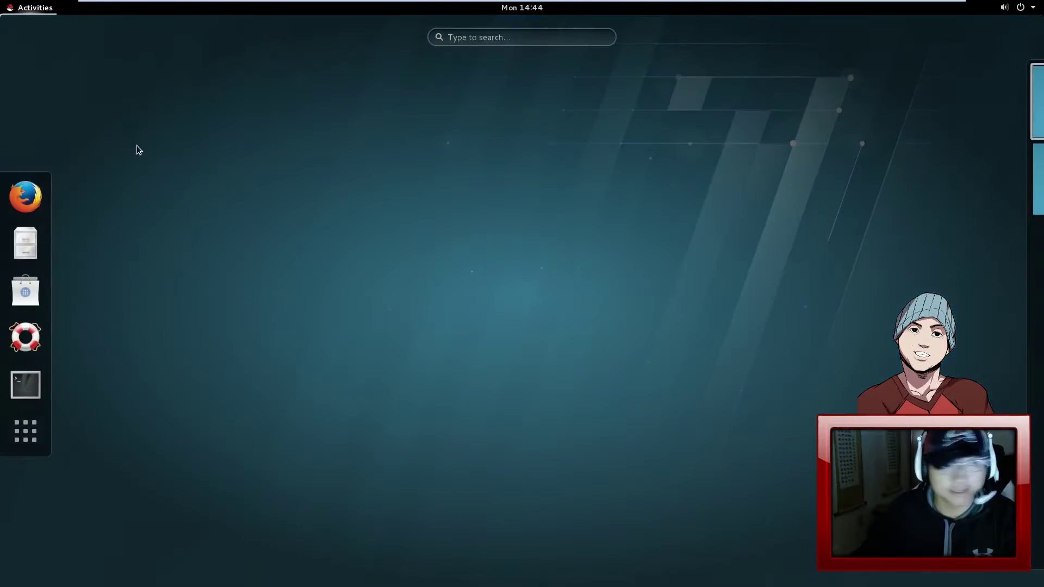
pyautogui.click(393, 271)
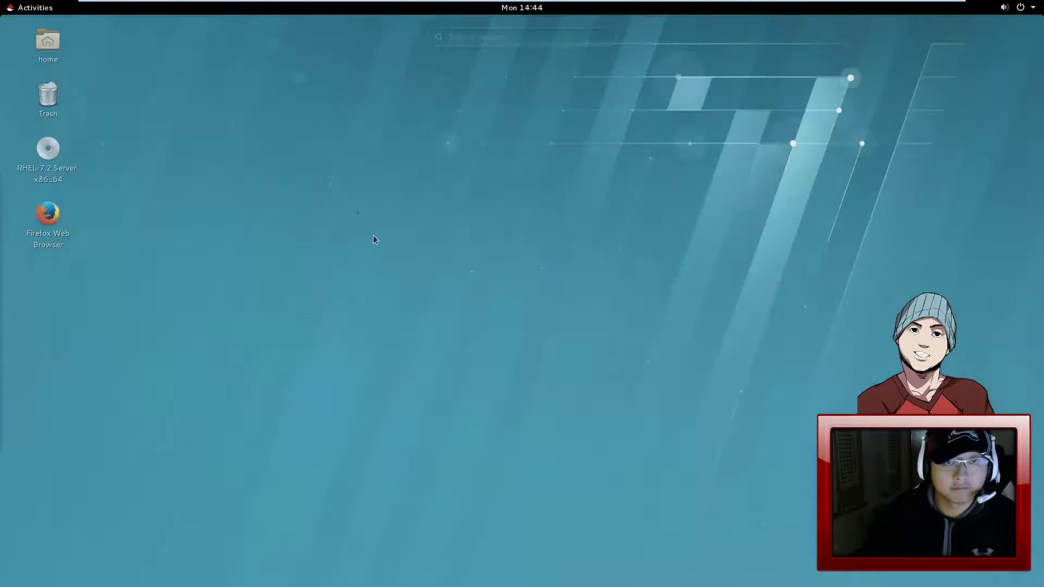
pyautogui.click(36, 8)
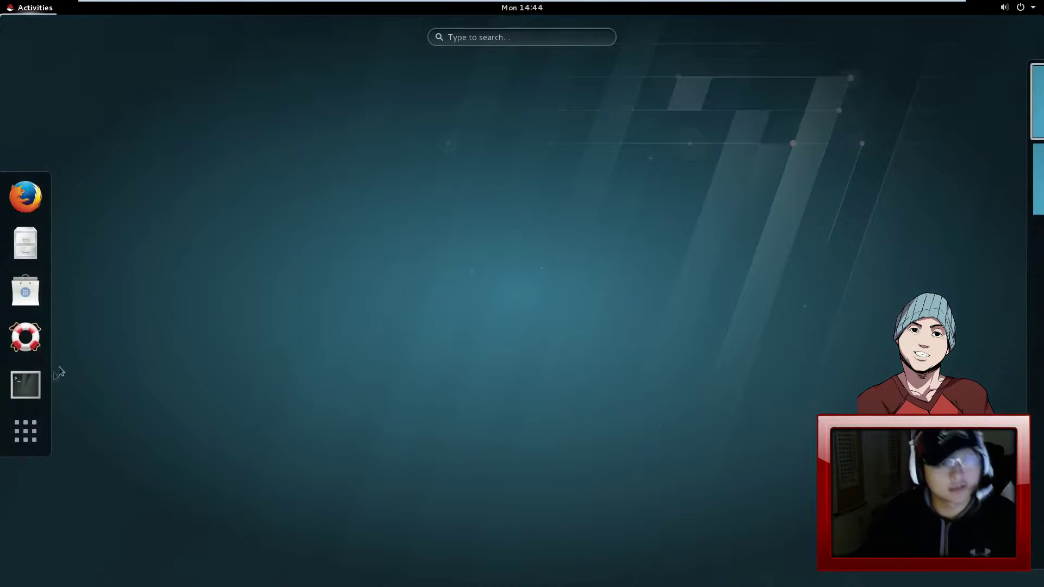
pyautogui.click(25, 383)
# Step: Open the terminal Profile Preferences and look through its settings tabs
pyautogui.click(178, 52)
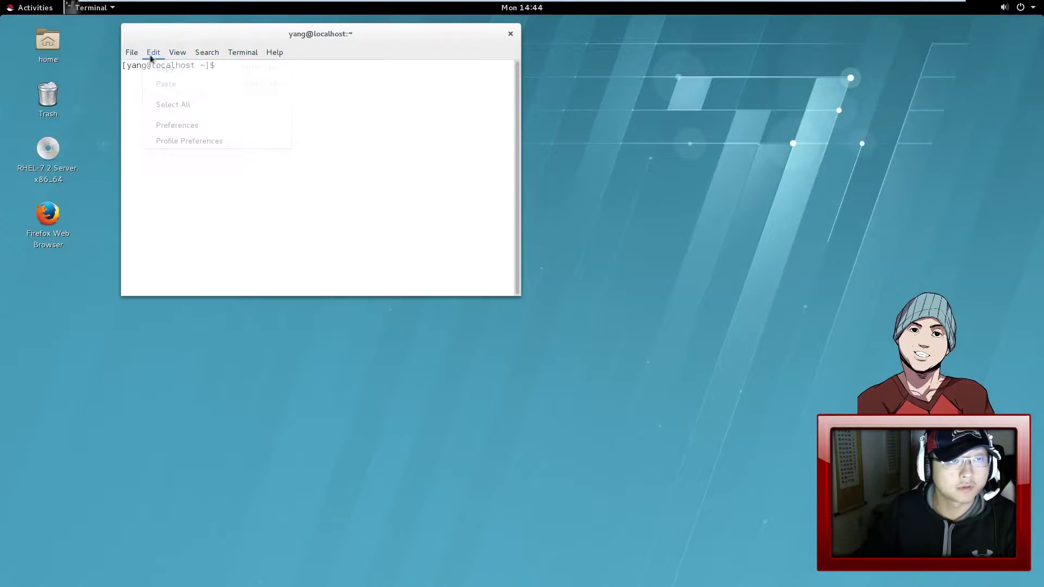
pyautogui.click(181, 140)
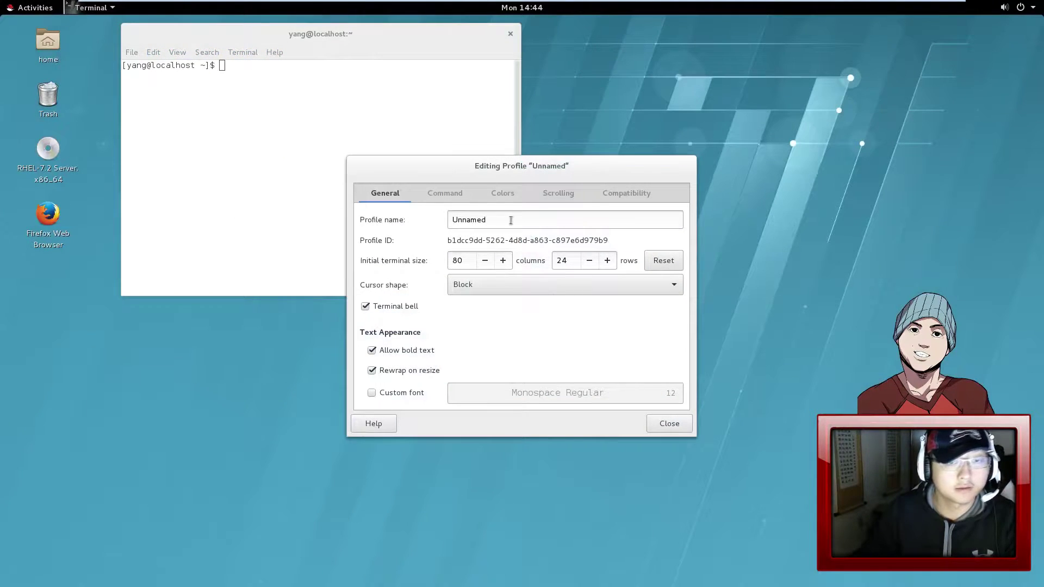
pyautogui.moveTo(622, 240); pyautogui.dragTo(410, 239)
pyautogui.click(500, 240)
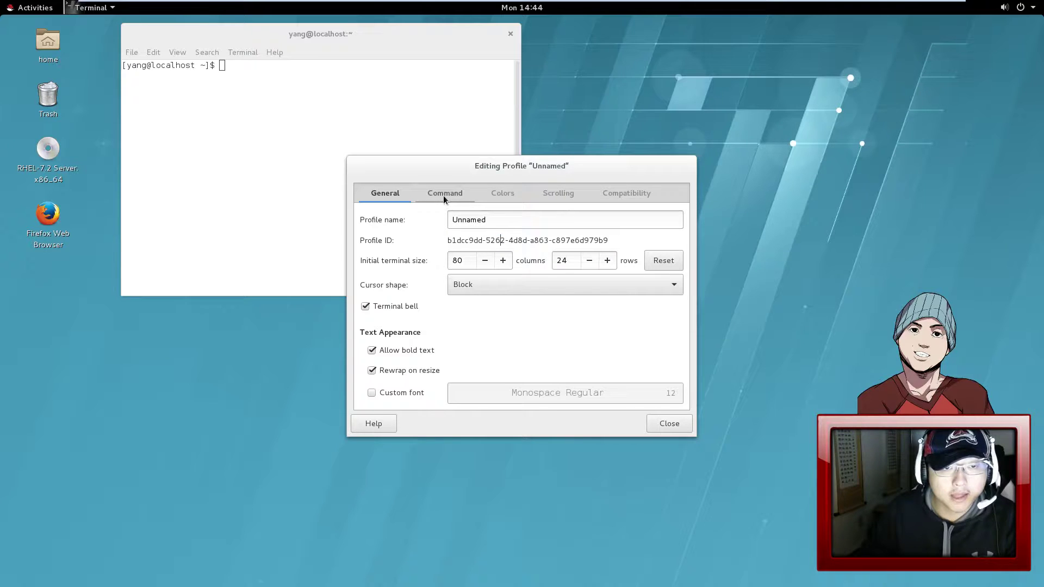
pyautogui.click(433, 195)
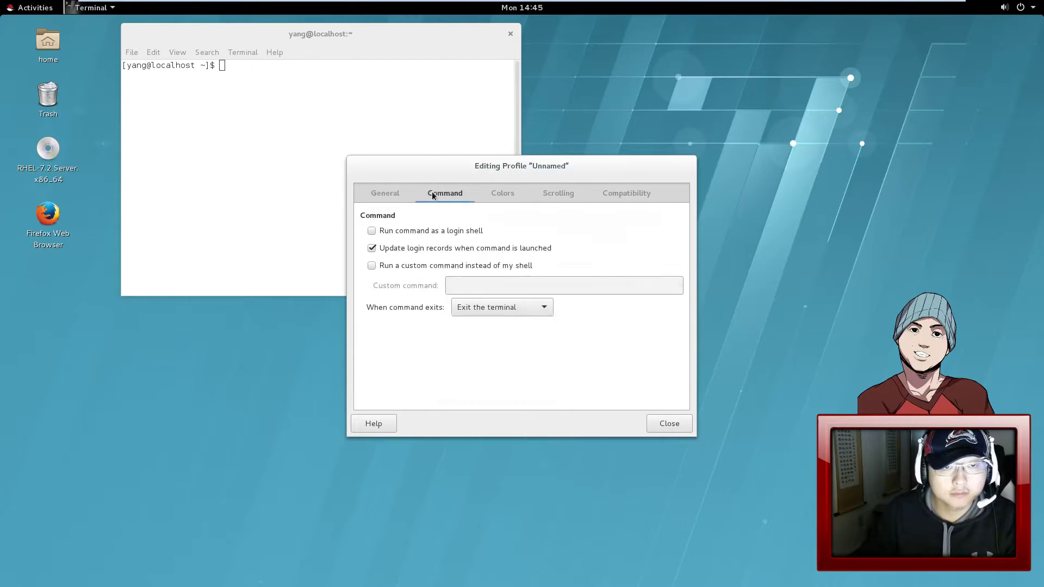
pyautogui.click(499, 194)
pyautogui.click(557, 194)
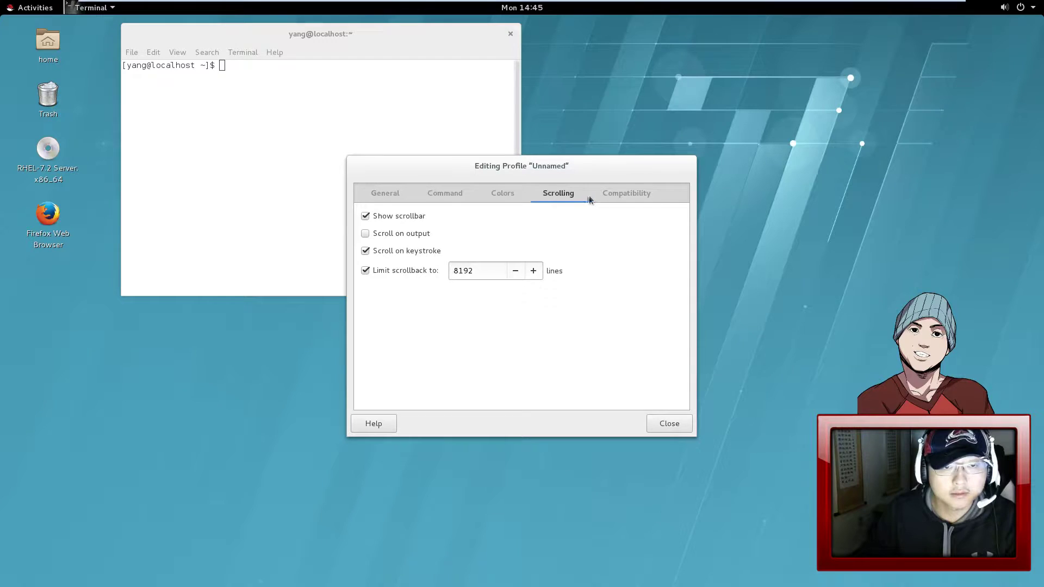
pyautogui.click(614, 195)
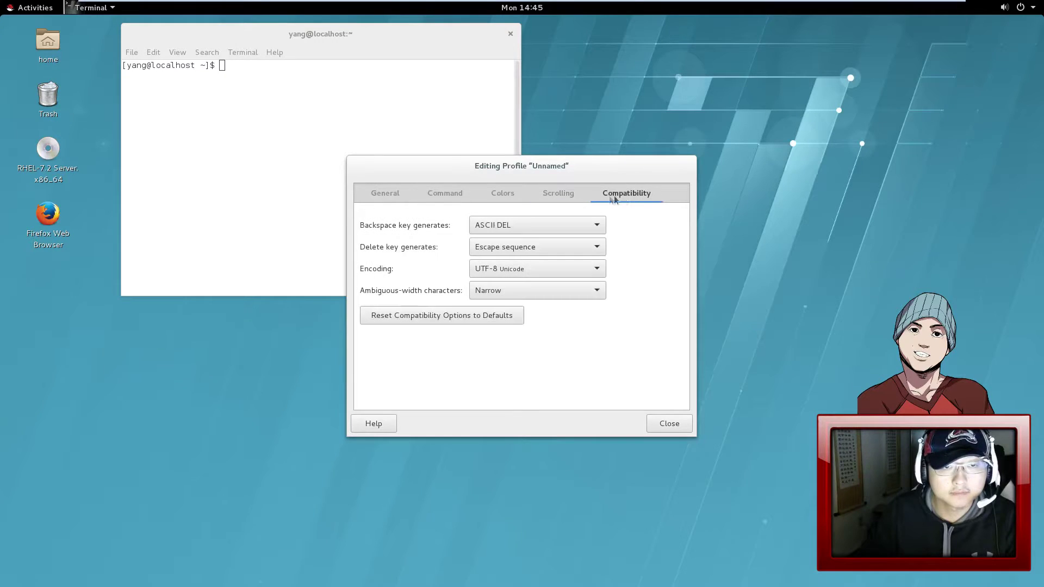
pyautogui.click(437, 194)
pyautogui.click(401, 197)
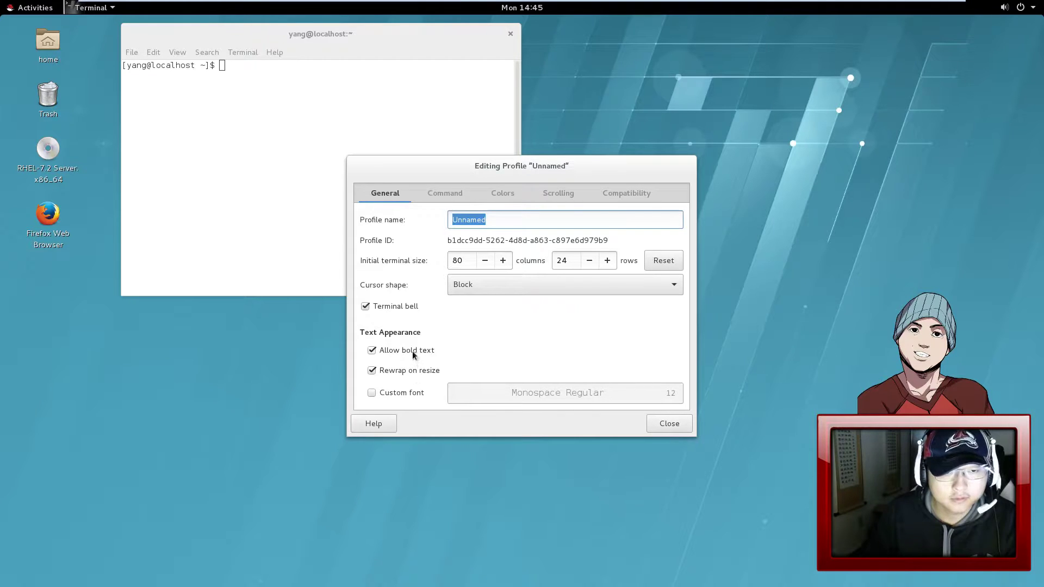
# Step: Give the profile a custom Monospace Regular 18 font and close the preferences
pyautogui.click(413, 394)
pyautogui.click(550, 395)
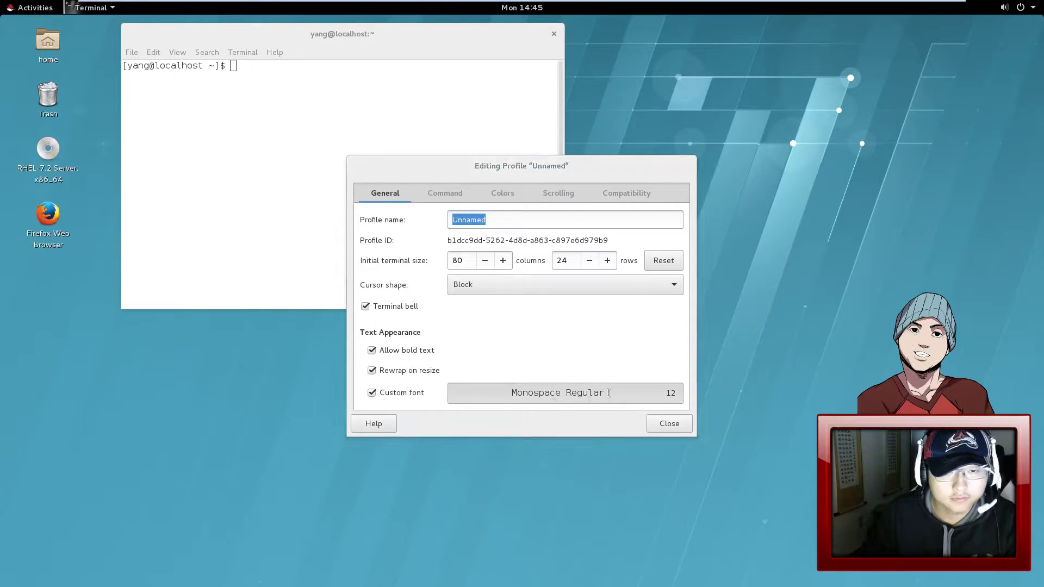
pyautogui.click(645, 424)
pyautogui.click(645, 423)
pyautogui.click(645, 424)
pyautogui.click(645, 424)
pyautogui.click(645, 424)
pyautogui.click(644, 426)
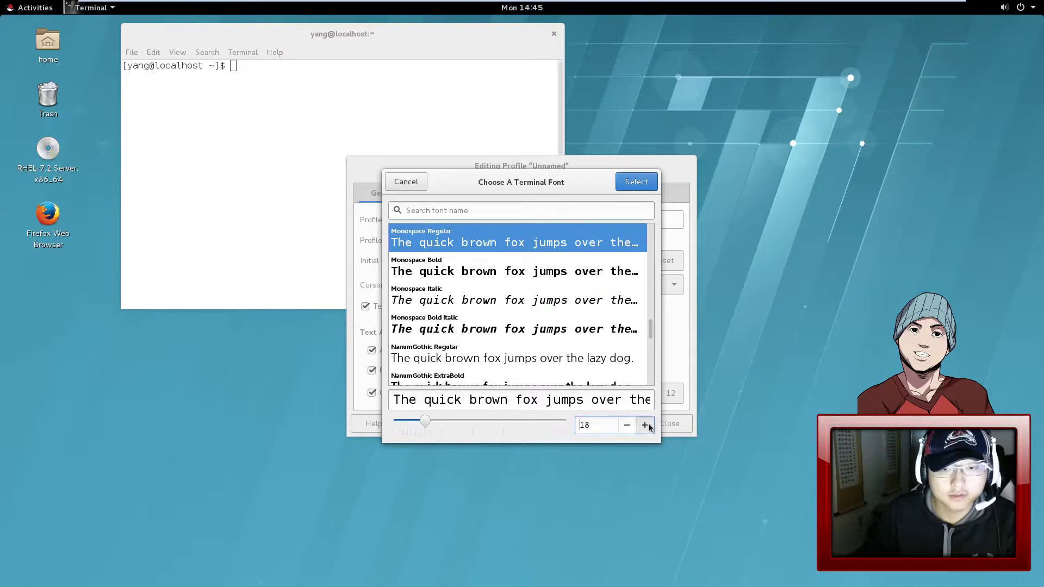
pyautogui.click(637, 182)
pyautogui.moveTo(499, 161); pyautogui.dragTo(613, 227)
pyautogui.press('Escape')
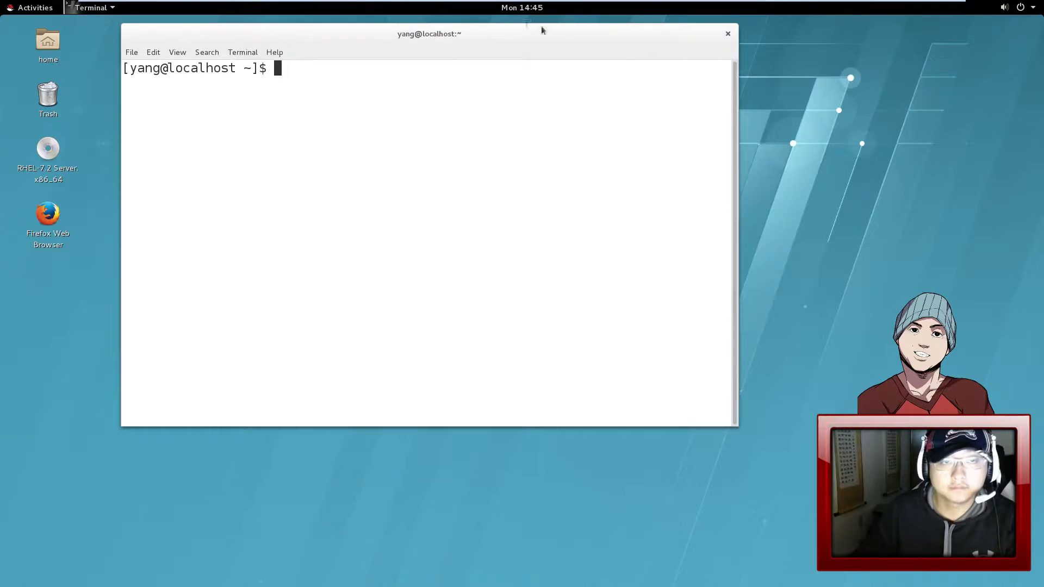
# Step: Move and enlarge the terminal window
pyautogui.moveTo(517, 33); pyautogui.dragTo(570, 108)
pyautogui.moveTo(788, 494); pyautogui.dragTo(917, 543)
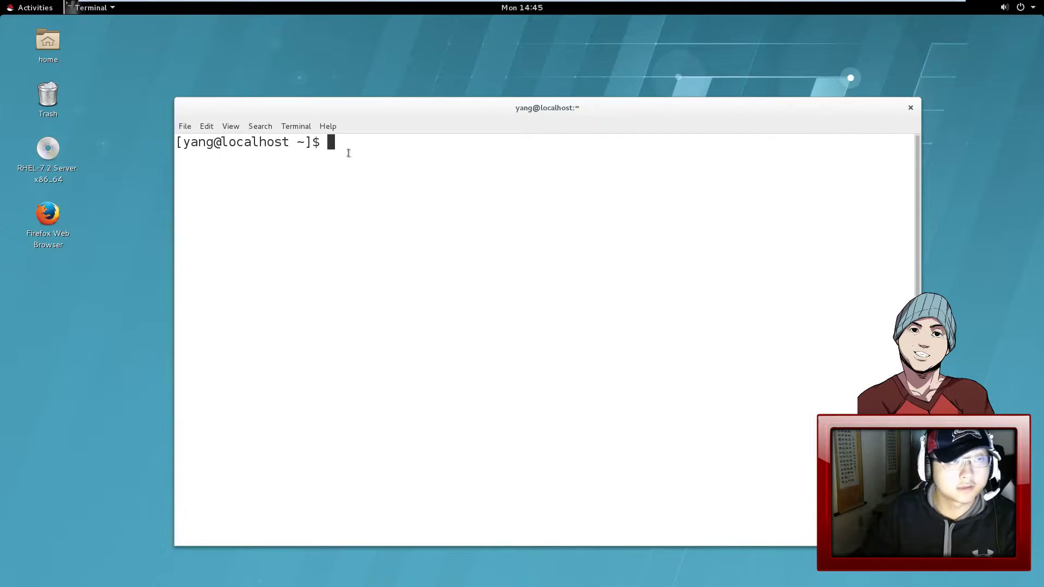
pyautogui.moveTo(382, 117)
pyautogui.mouseDown()
pyautogui.moveTo(388, 124)
pyautogui.moveTo(361, 119)
pyautogui.mouseUp()
pyautogui.rightClick(377, 63)
pyautogui.click(342, 77)
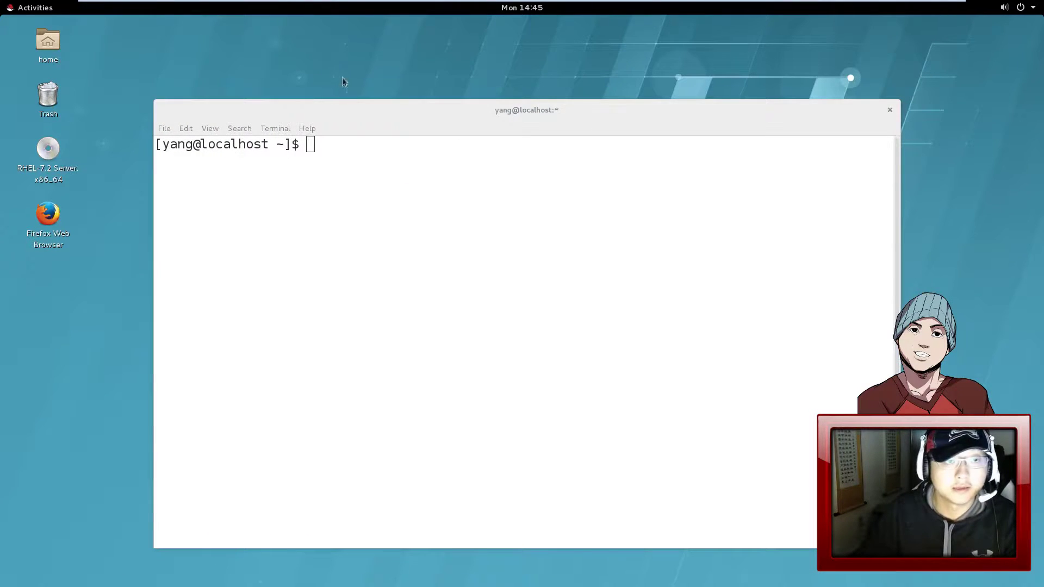
pyautogui.click(379, 150)
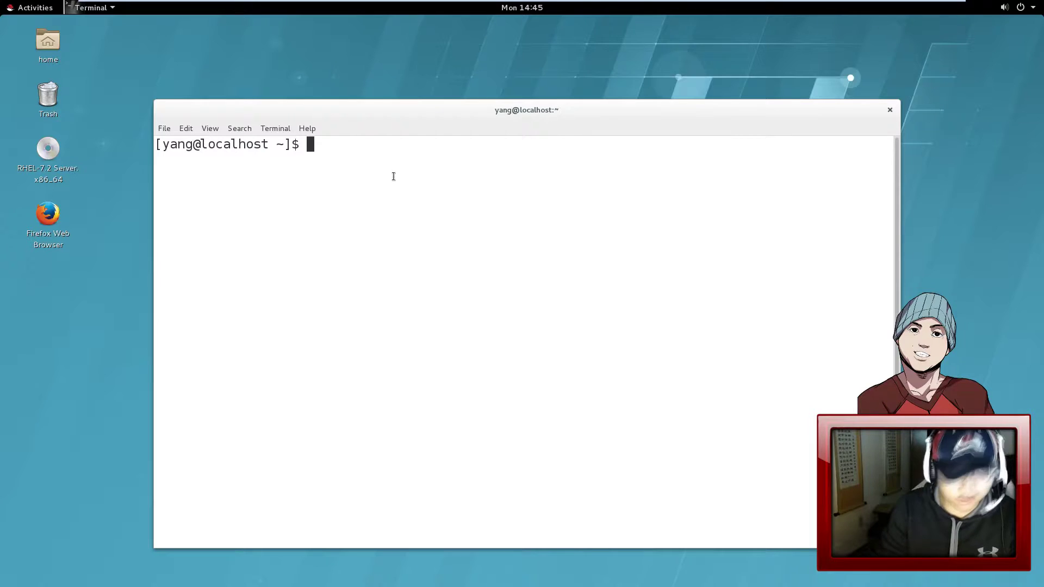
pyautogui.write('mate-desktop')
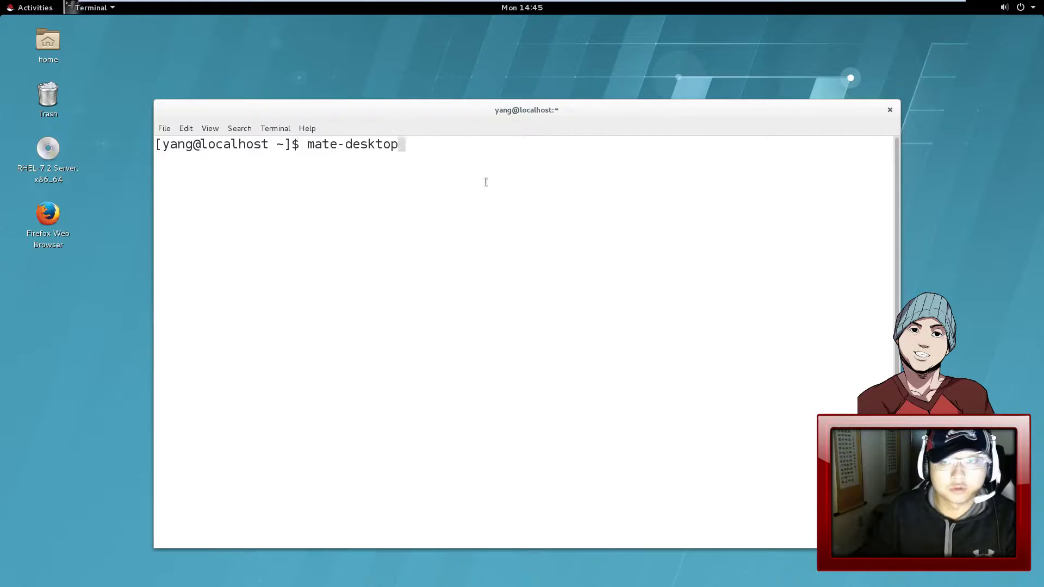
pyautogui.moveTo(412, 150); pyautogui.dragTo(313, 146)
pyautogui.click(417, 147)
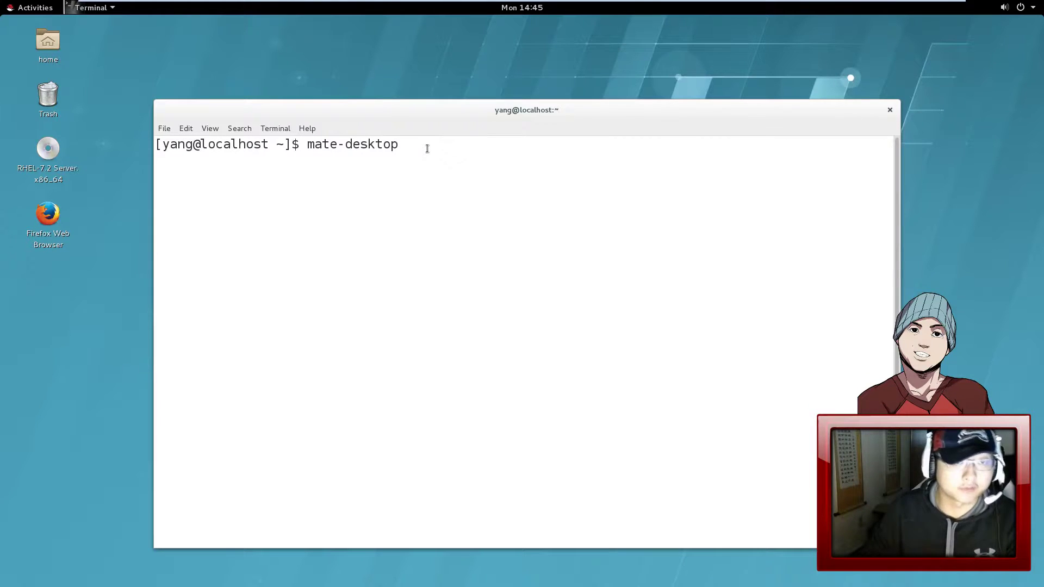
pyautogui.press('BackSpace')
pyautogui.press('BackSpace')
pyautogui.press('BackSpace')
pyautogui.press('BackSpace')
pyautogui.press('BackSpace')
pyautogui.press('BackSpace')
pyautogui.press('BackSpace')
pyautogui.press('BackSpace')
pyautogui.press('BackSpace')
pyautogui.press('BackSpace')
pyautogui.press('BackSpace')
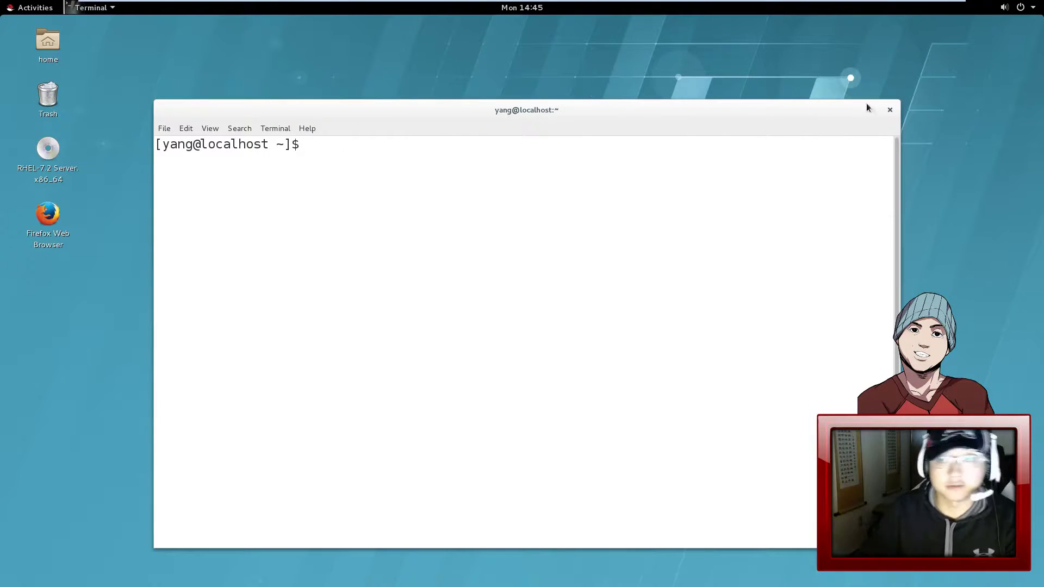
# Step: Close the terminal and log out of the GNOME session
pyautogui.click(889, 110)
pyautogui.click(34, 7)
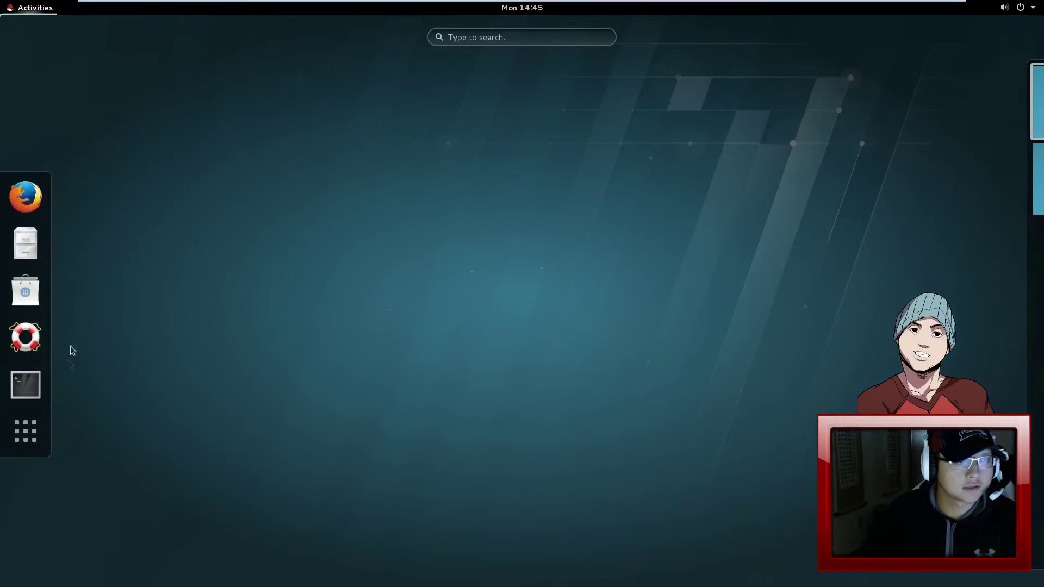
pyautogui.click(627, 147)
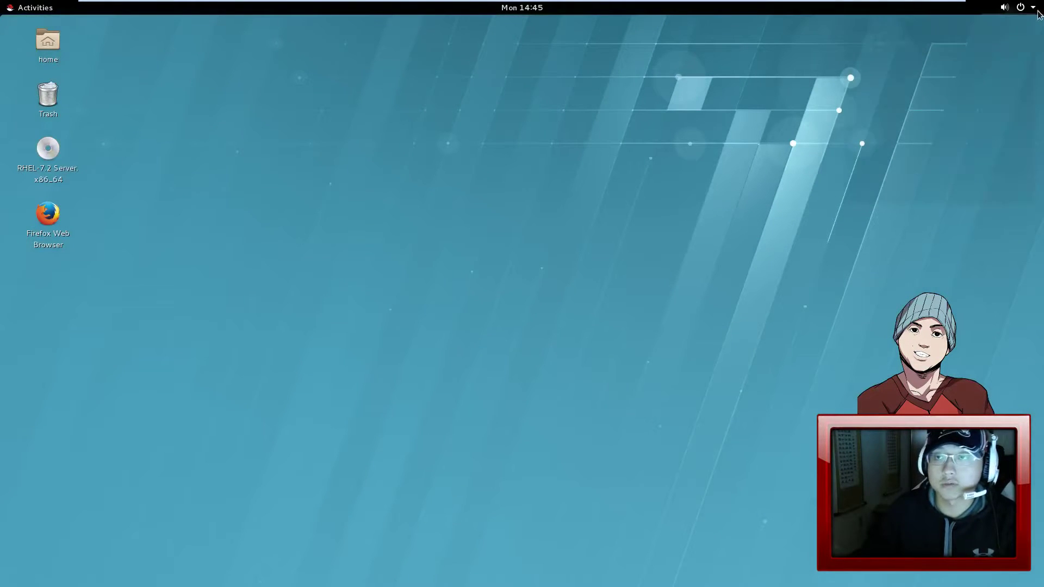
pyautogui.click(1021, 7)
pyautogui.click(870, 117)
pyautogui.click(880, 133)
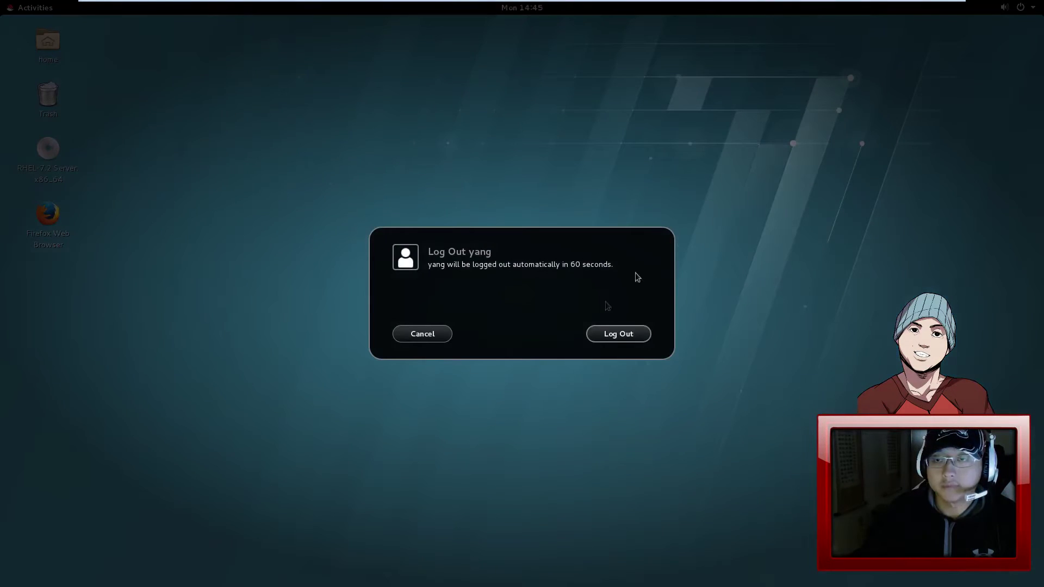
pyautogui.click(603, 334)
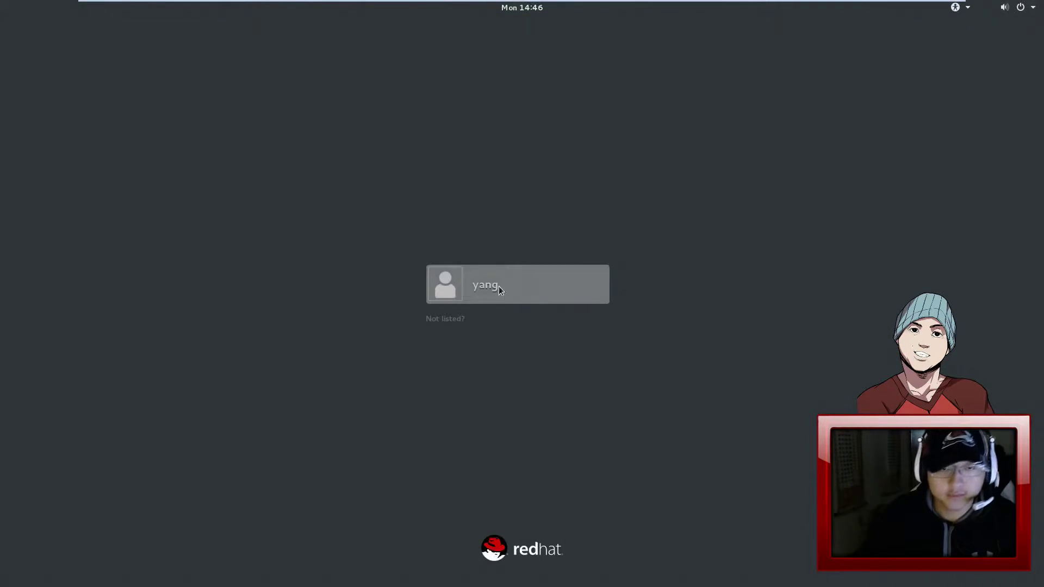
# Step: Sign back in with the account password, choosing the MATE session
pyautogui.click(500, 293)
pyautogui.write('••••••')
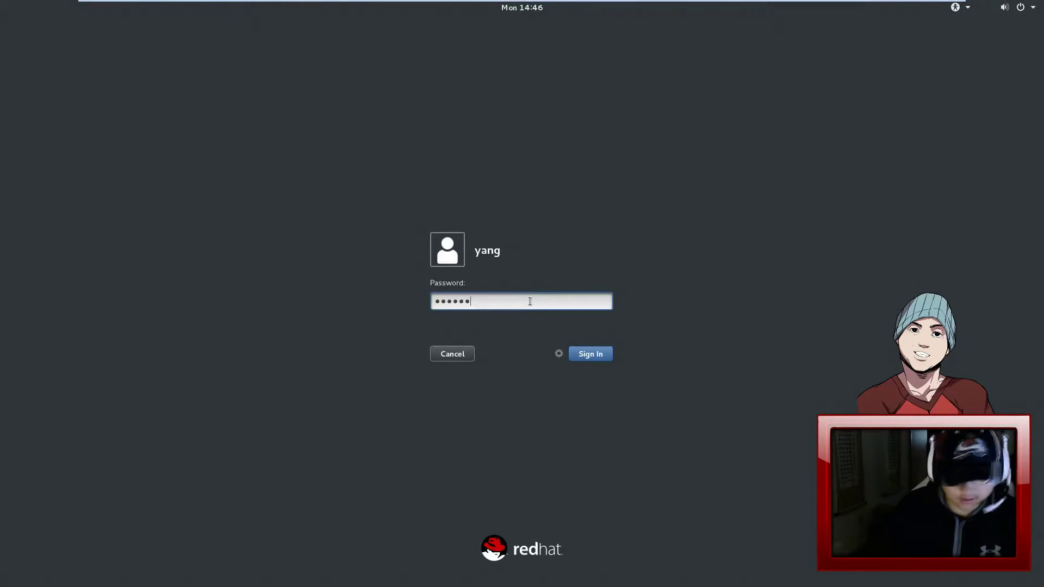
pyautogui.click(558, 354)
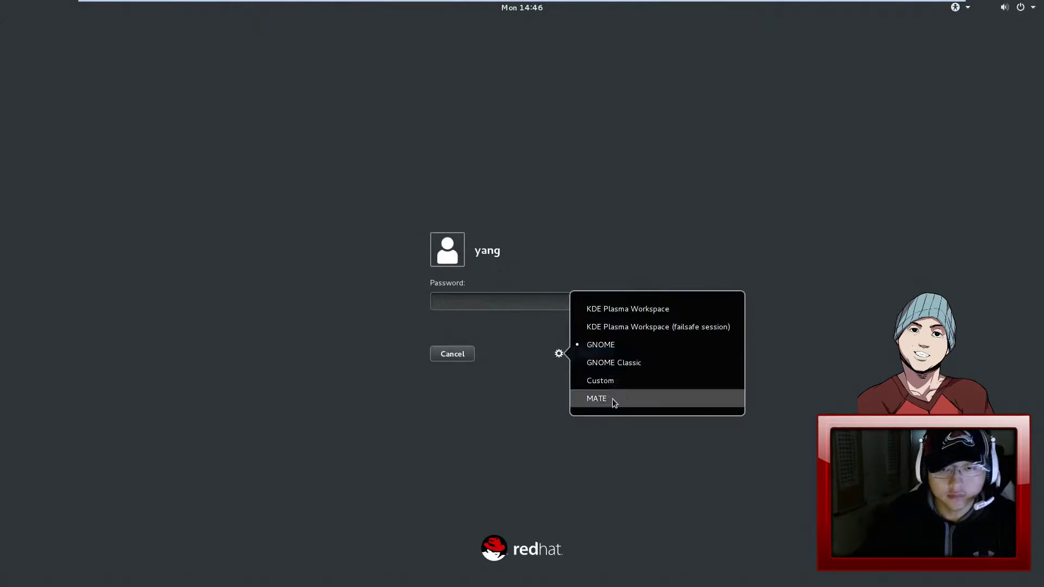
pyautogui.click(608, 399)
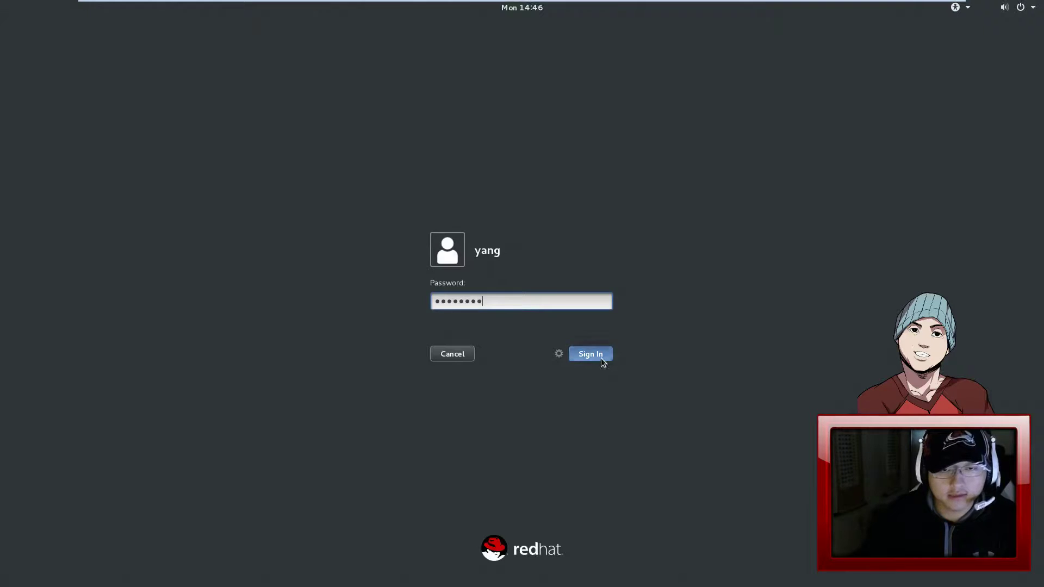
pyautogui.press('Return')
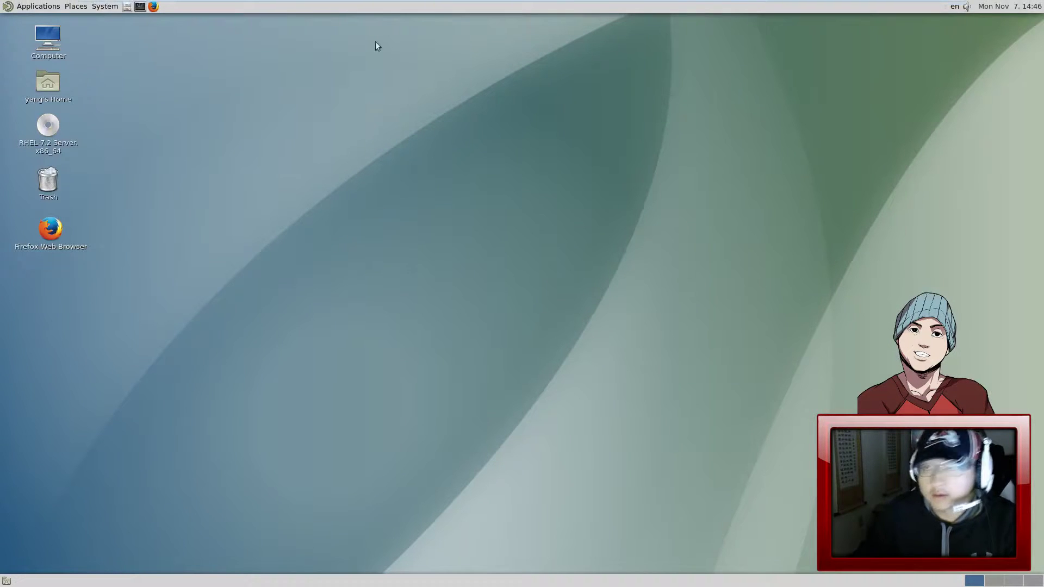
# Step: Open the Add to Panel window from the top panel's context menu
pyautogui.rightClick(321, 4)
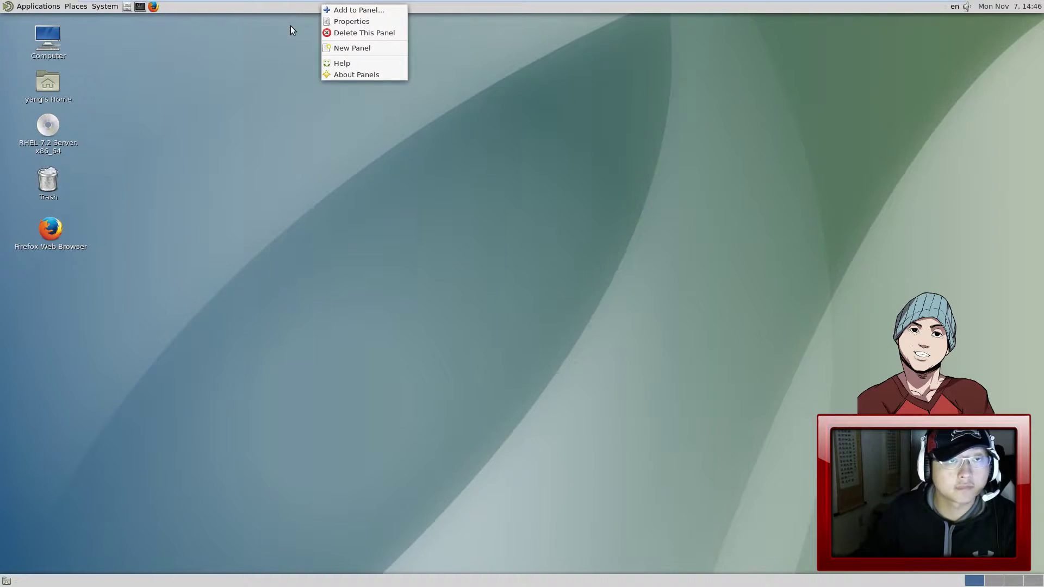
pyautogui.click(290, 25)
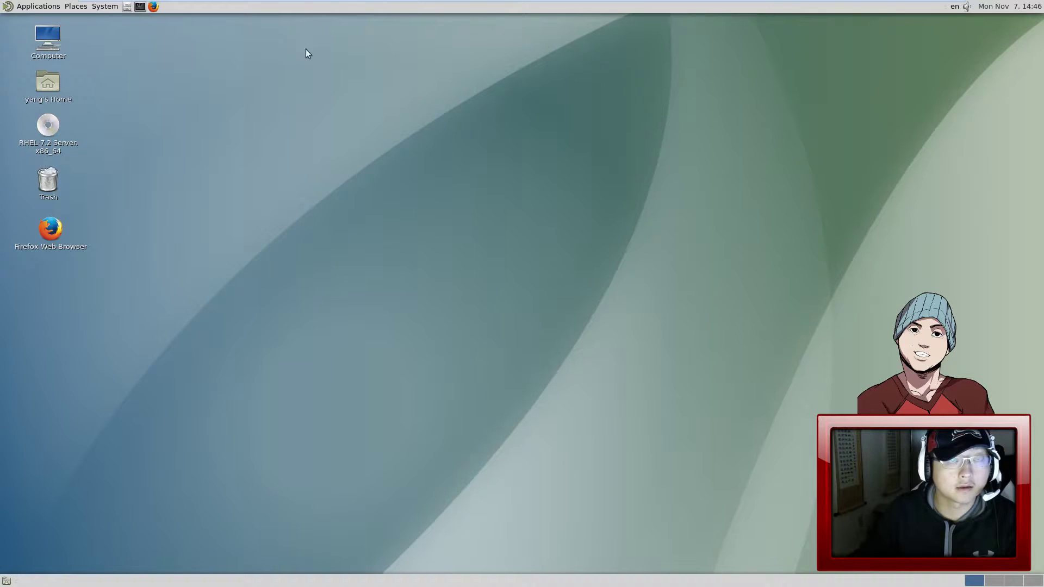
pyautogui.click(41, 7)
pyautogui.click(327, 9)
pyautogui.rightClick(327, 8)
pyautogui.click(170, 7)
pyautogui.rightClick(231, 8)
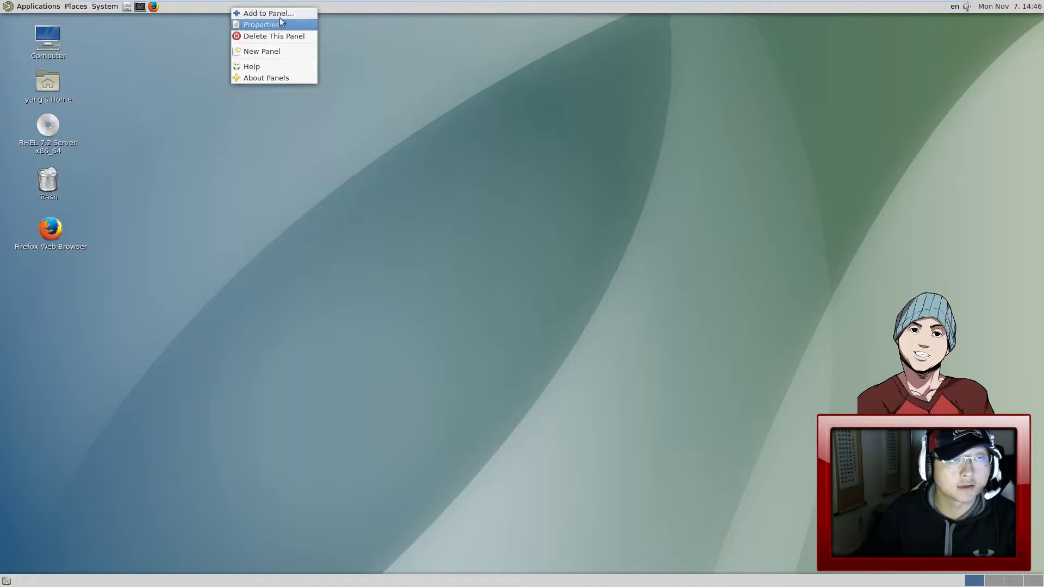
pyautogui.click(253, 13)
# Step: Add the Fish and Eyes applets to the panel, then close the window
pyautogui.scroll(-3, 552, 251)
pyautogui.scroll(-5, 552, 246)
pyautogui.scroll(6, 533, 263)
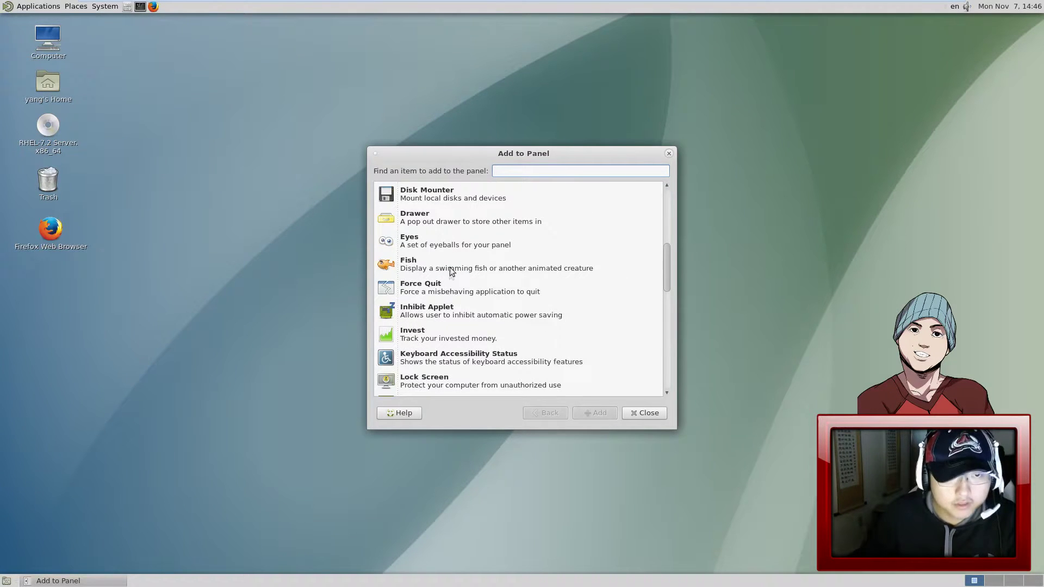
pyautogui.click(451, 274)
pyautogui.click(605, 413)
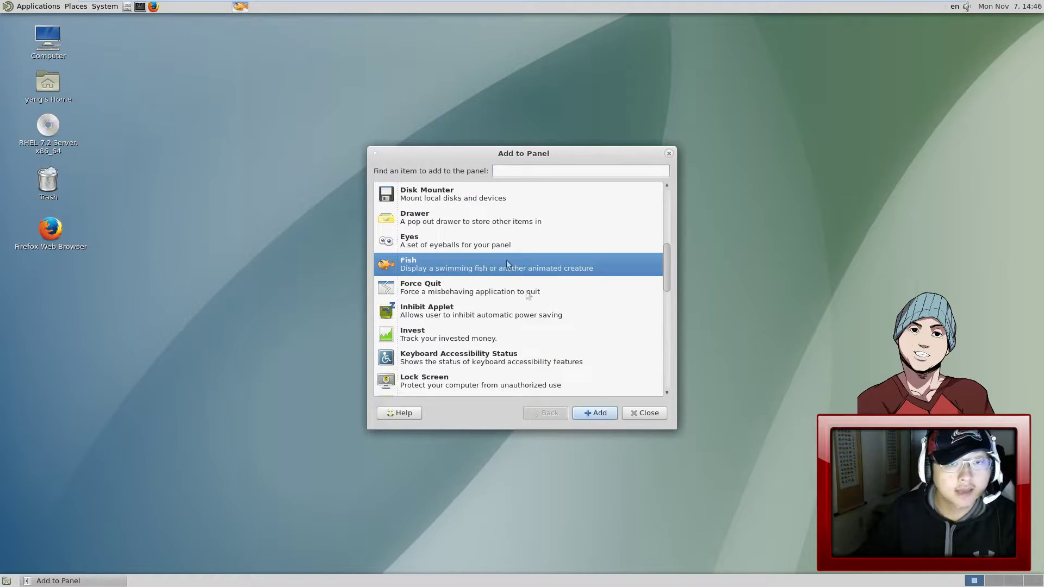
pyautogui.click(458, 246)
pyautogui.click(591, 413)
pyautogui.click(649, 413)
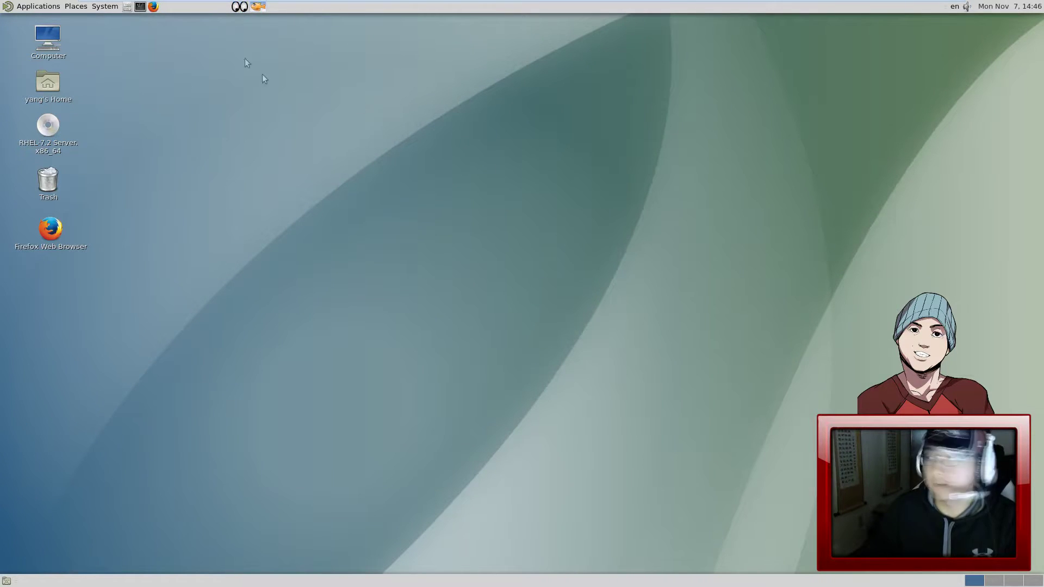
pyautogui.rightClick(375, 10)
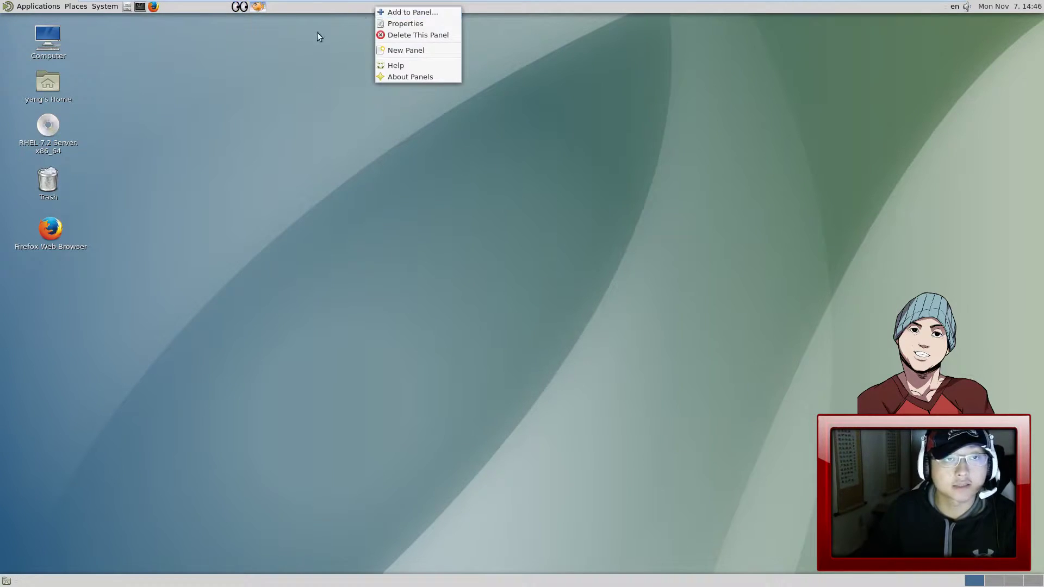
pyautogui.click(342, 10)
pyautogui.moveTo(451, 2)
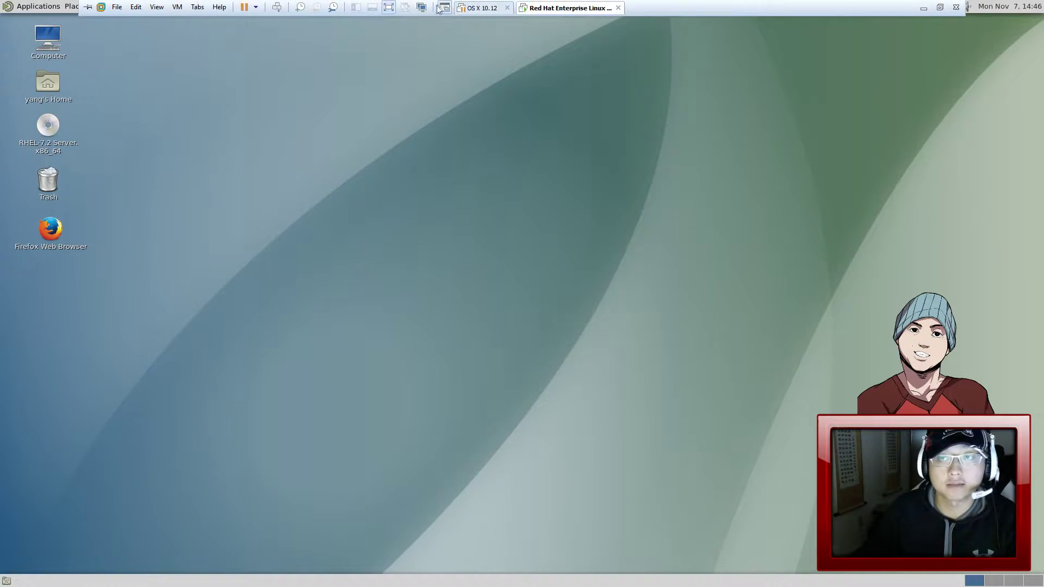
pyautogui.rightClick(452, 7)
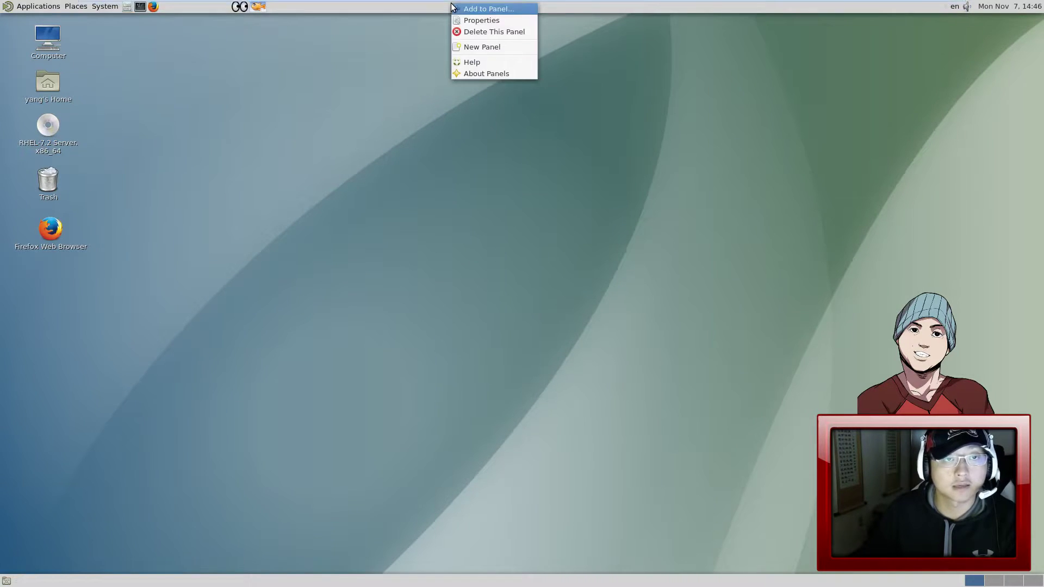
pyautogui.click(390, 54)
pyautogui.rightClick(297, 130)
pyautogui.click(366, 146)
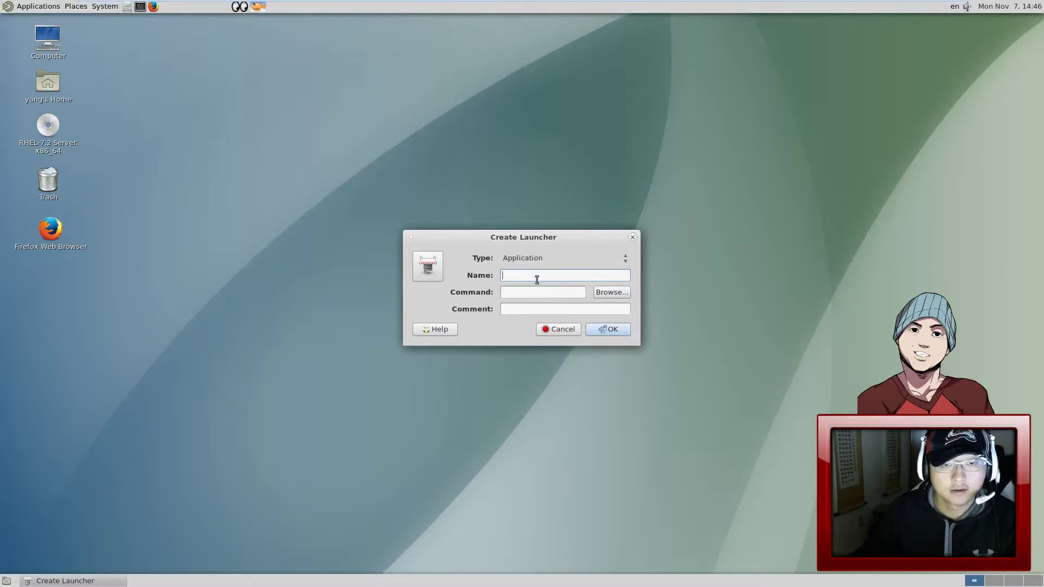
pyautogui.click(561, 331)
pyautogui.rightClick(228, 238)
pyautogui.click(161, 227)
pyautogui.rightClick(162, 218)
pyautogui.moveTo(257, 246)
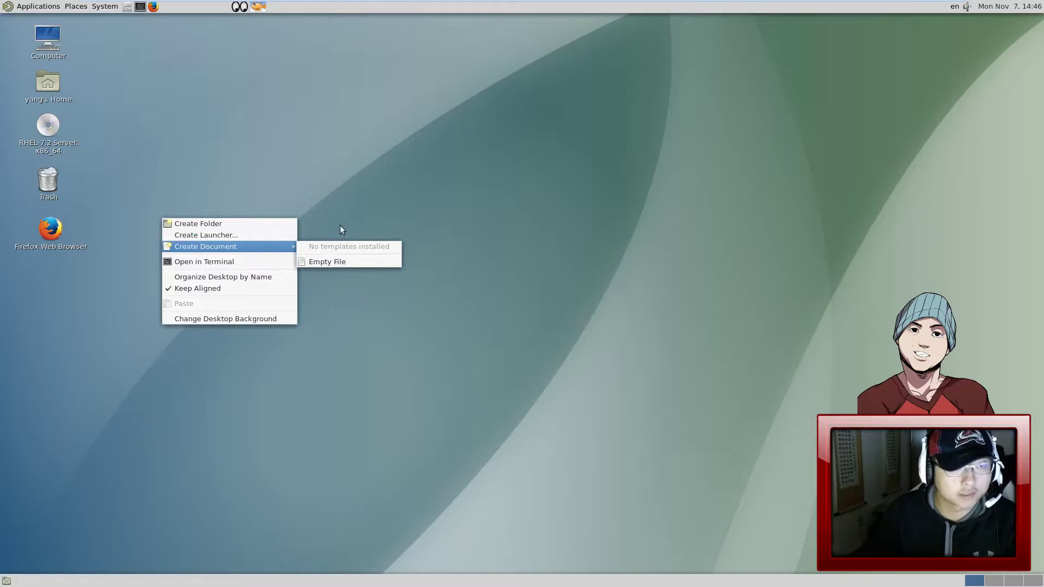
pyautogui.click(305, 218)
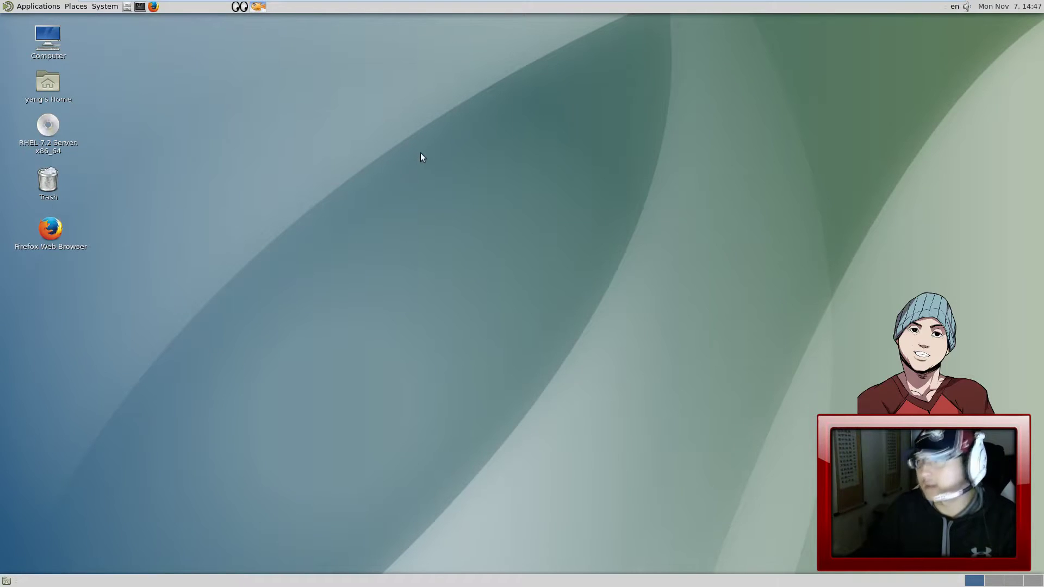
pyautogui.click(46, 9)
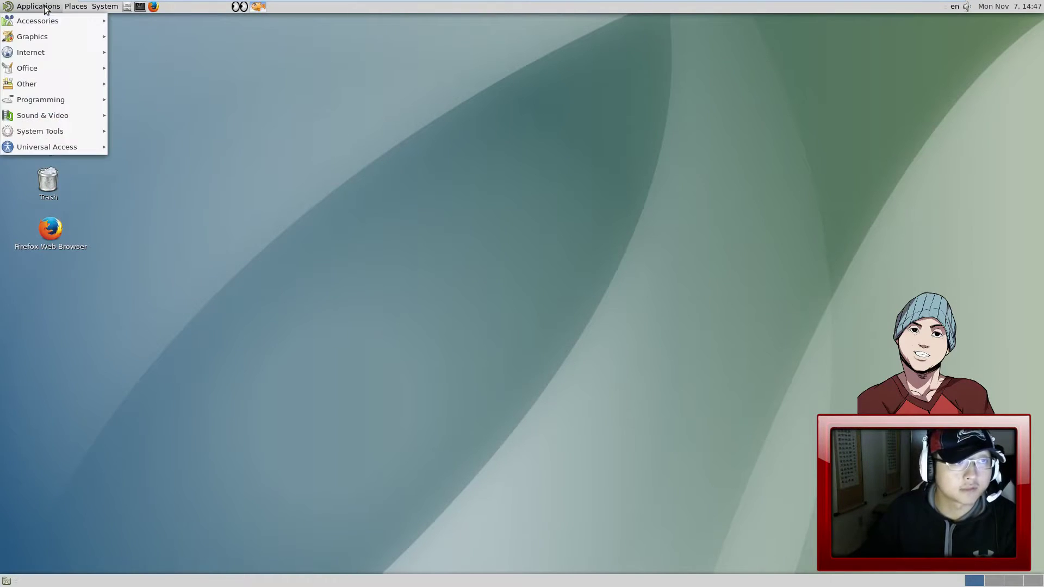
pyautogui.moveTo(88, 9)
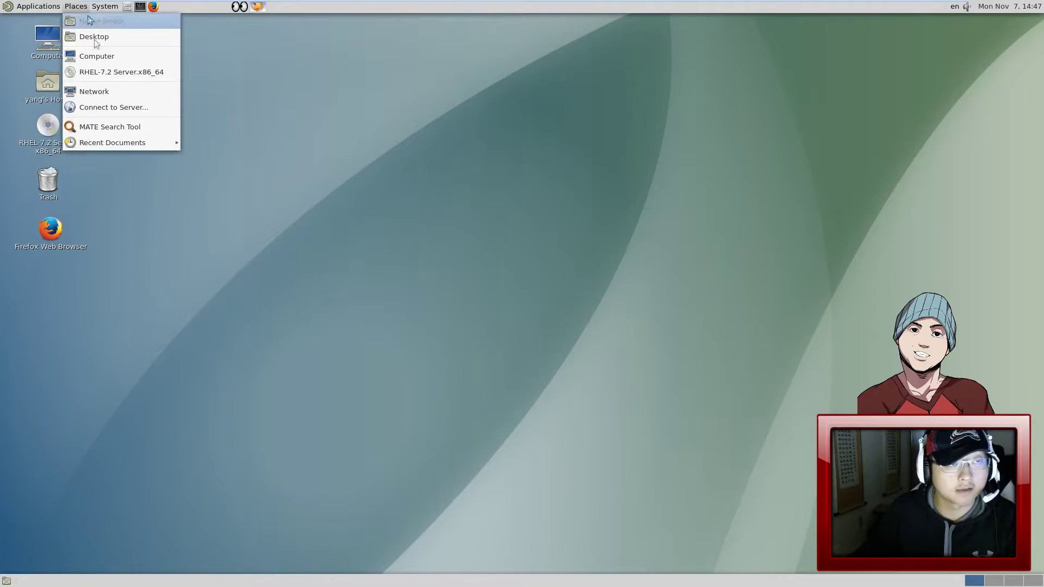
pyautogui.click(319, 109)
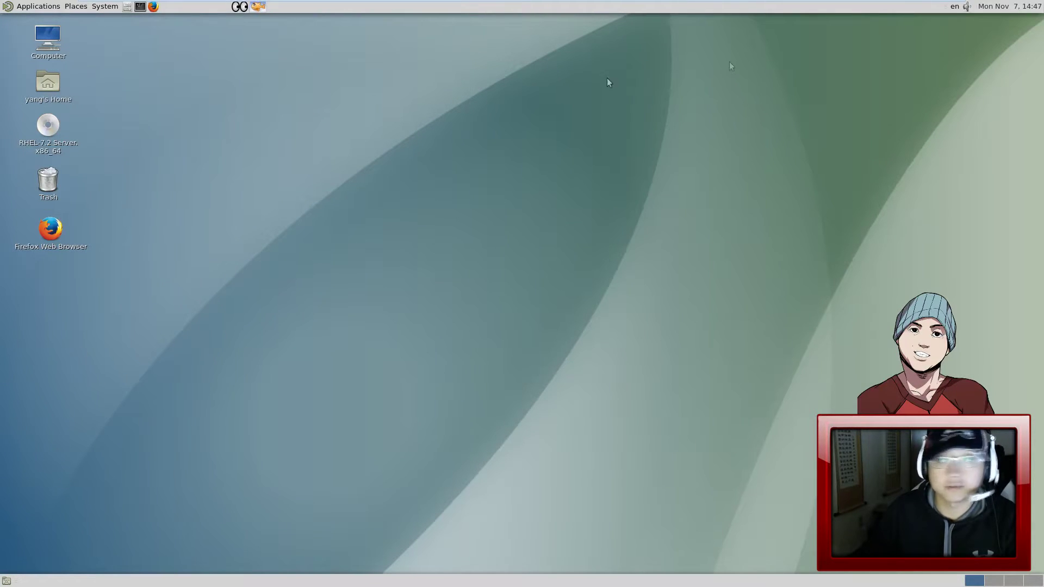
pyautogui.click(30, 8)
pyautogui.click(175, 406)
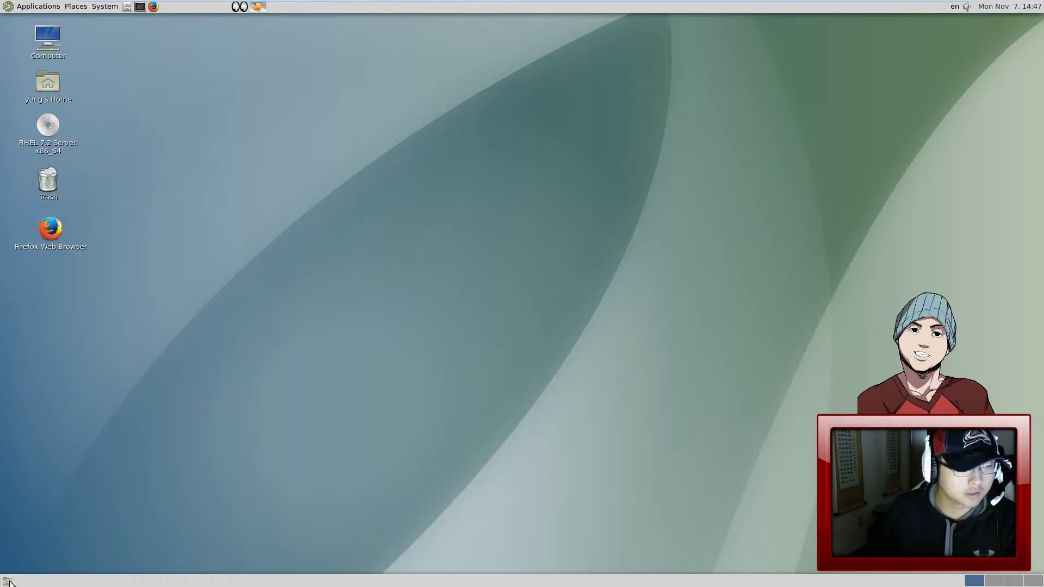
# Step: Log out of the MATE session
pyautogui.click(105, 6)
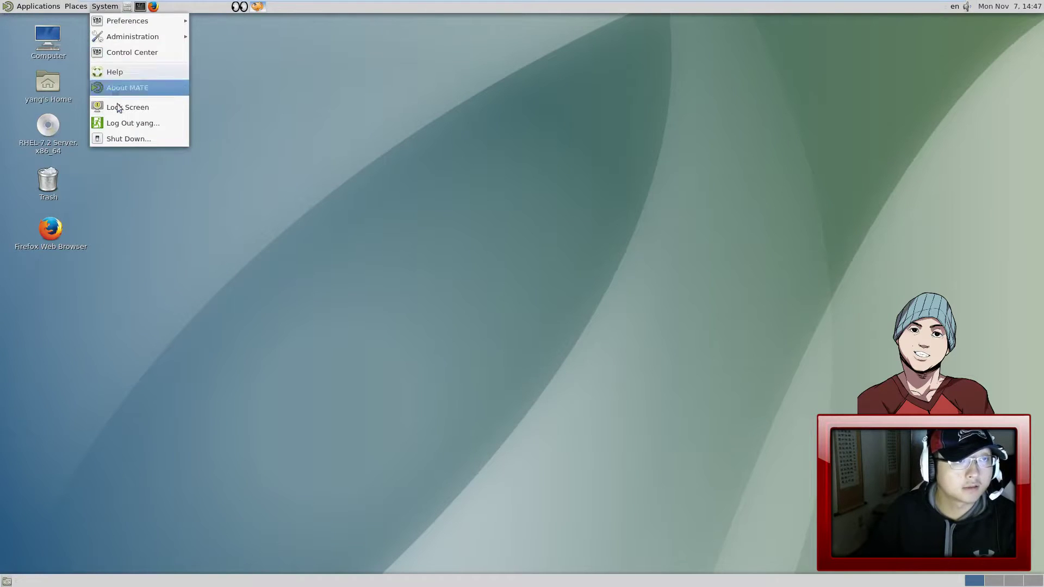
pyautogui.click(176, 123)
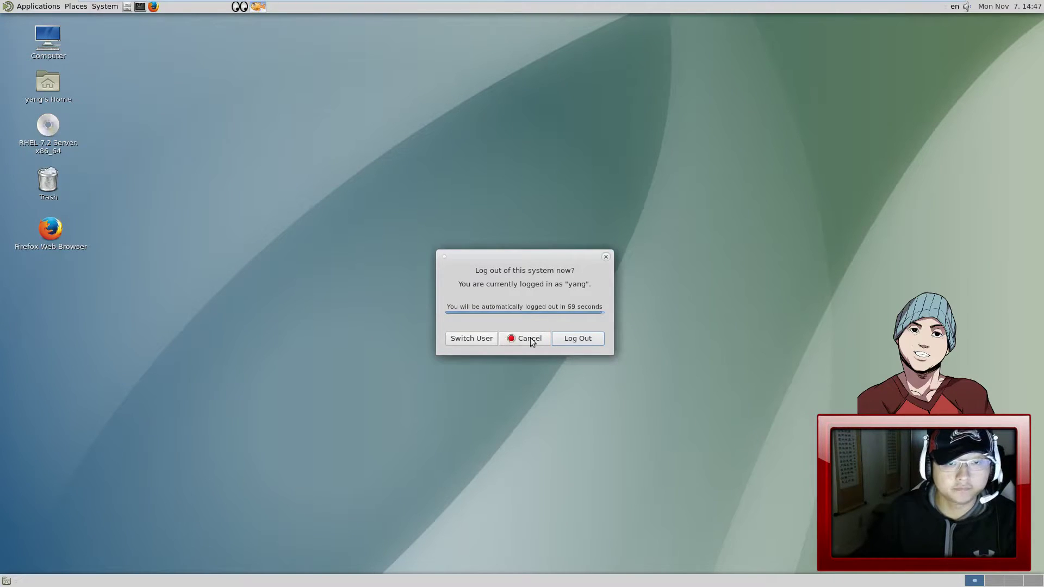
pyautogui.click(579, 338)
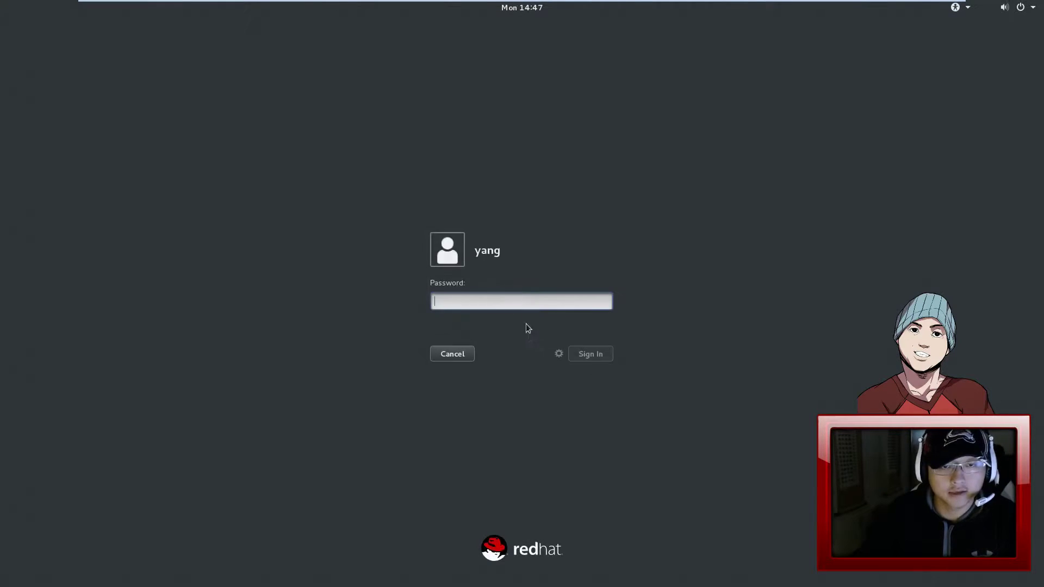
# Step: Sign in with the account password, choosing the GNOME session
pyautogui.write('•••')
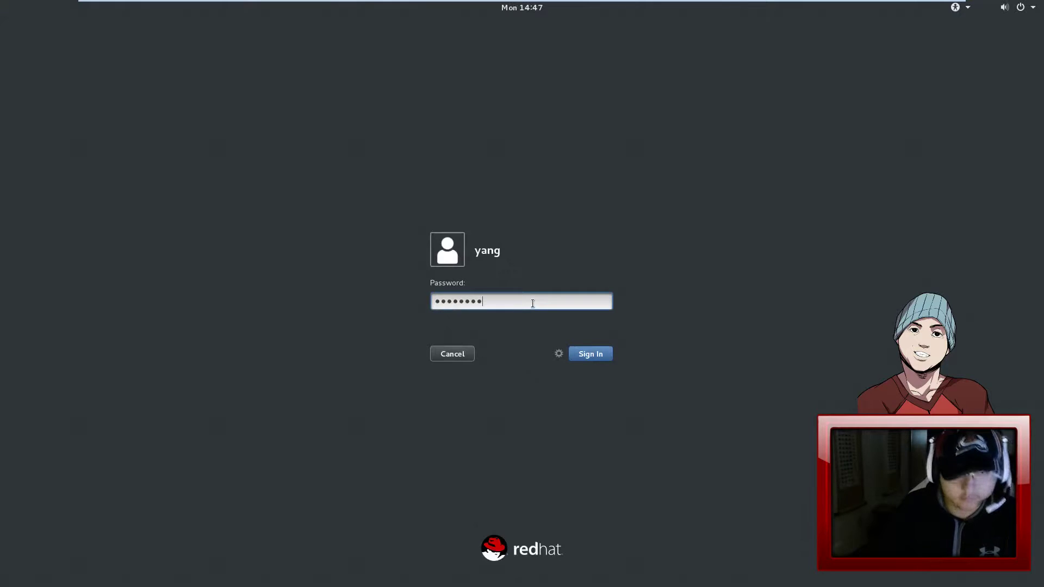
pyautogui.click(558, 353)
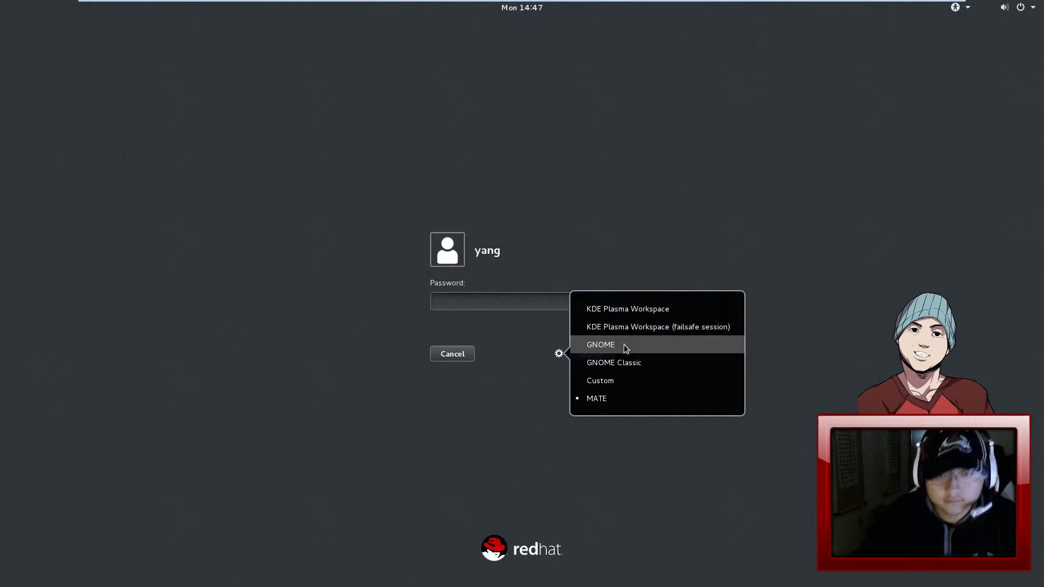
pyautogui.click(624, 344)
pyautogui.click(591, 354)
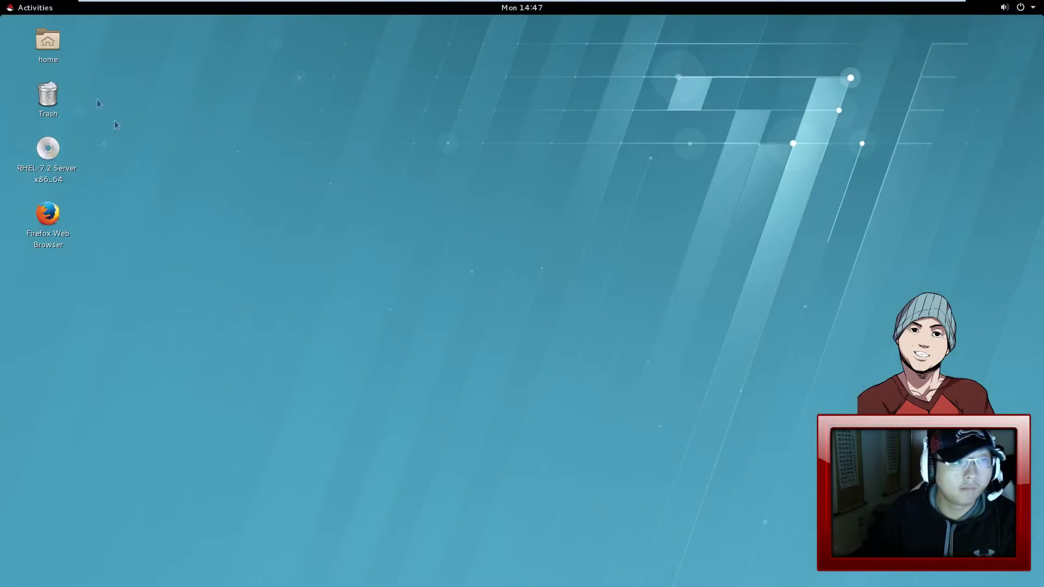
# Step: Launch a Terminal from Activities and run ls -l to list the home folder
pyautogui.click(50, 9)
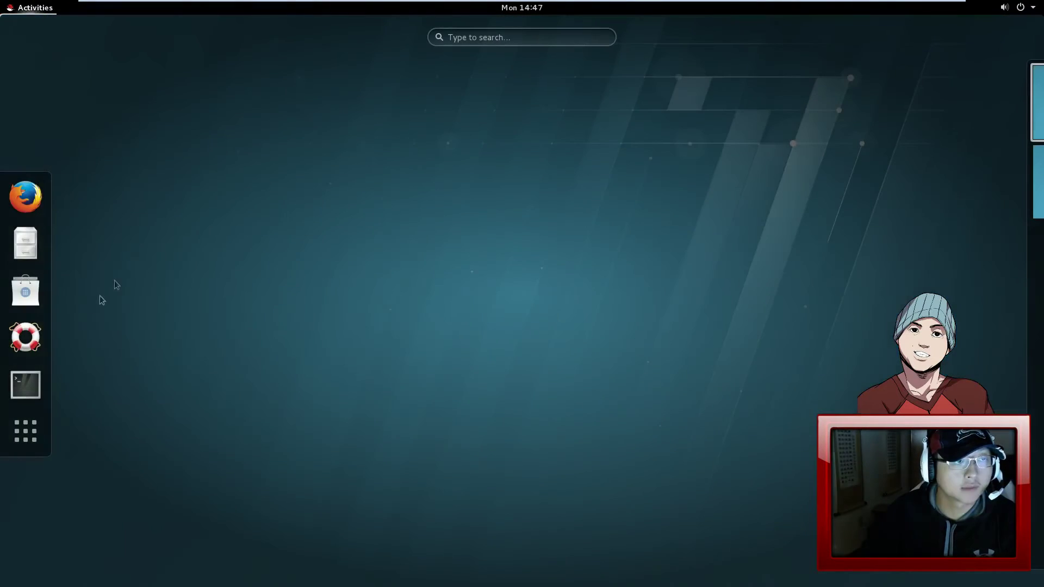
pyautogui.click(26, 384)
pyautogui.moveTo(417, 93); pyautogui.dragTo(749, 121)
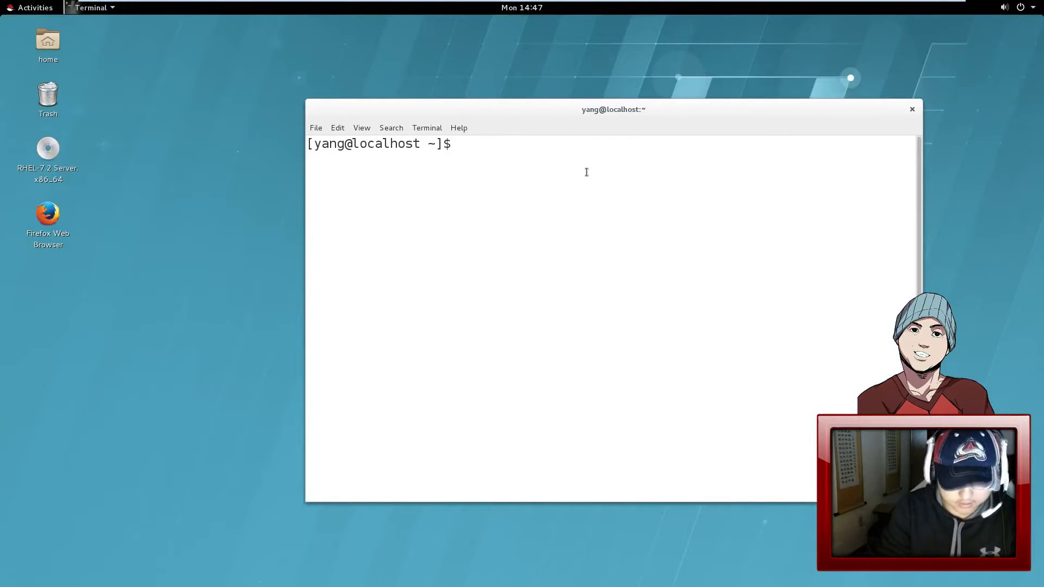
pyautogui.write('epel')
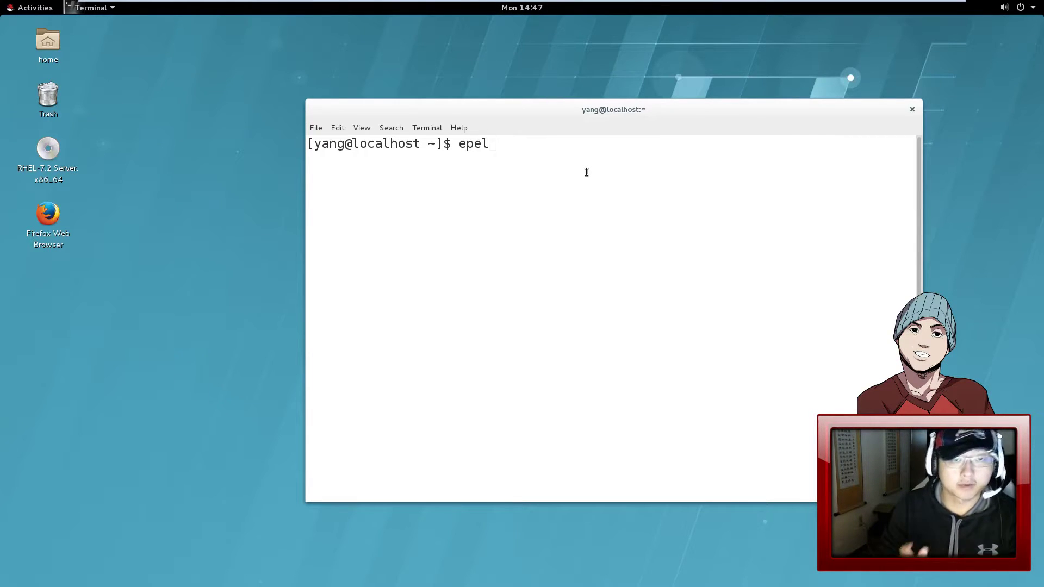
pyautogui.press('BackSpace')
pyautogui.press('BackSpace')
pyautogui.press('BackSpace')
pyautogui.press('BackSpace')
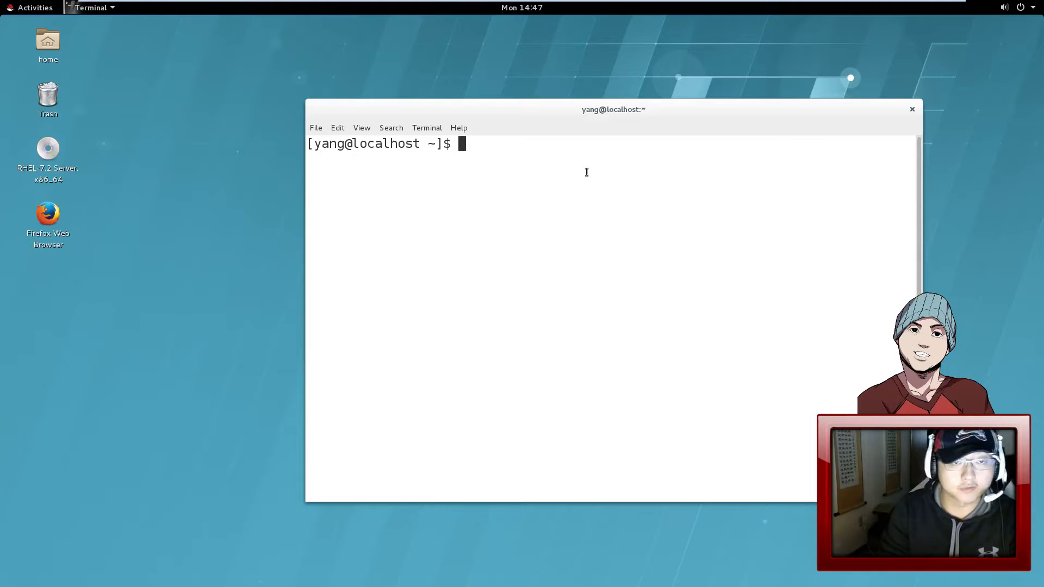
pyautogui.write('ls -l')
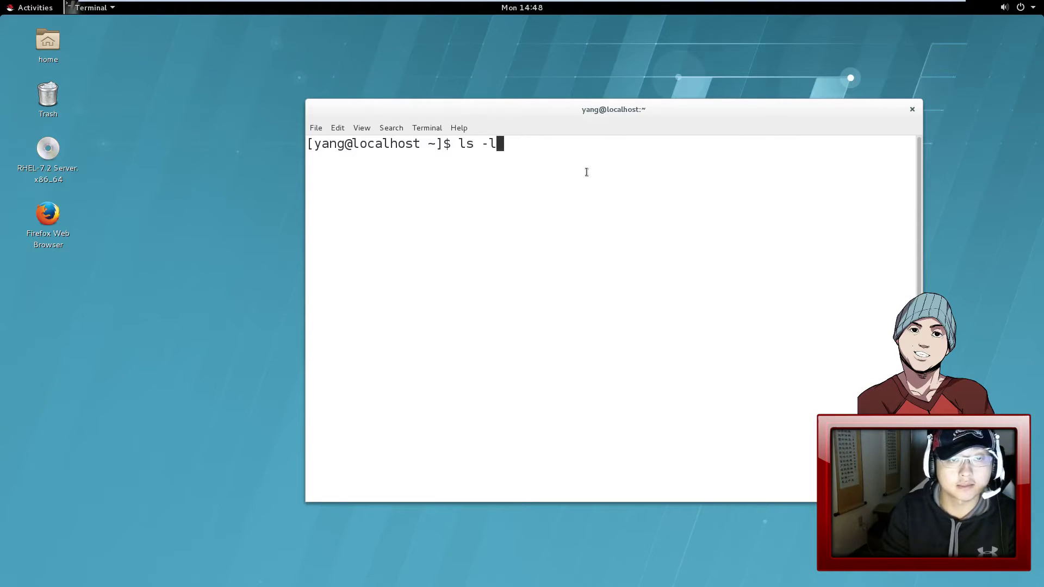
pyautogui.press('Return')
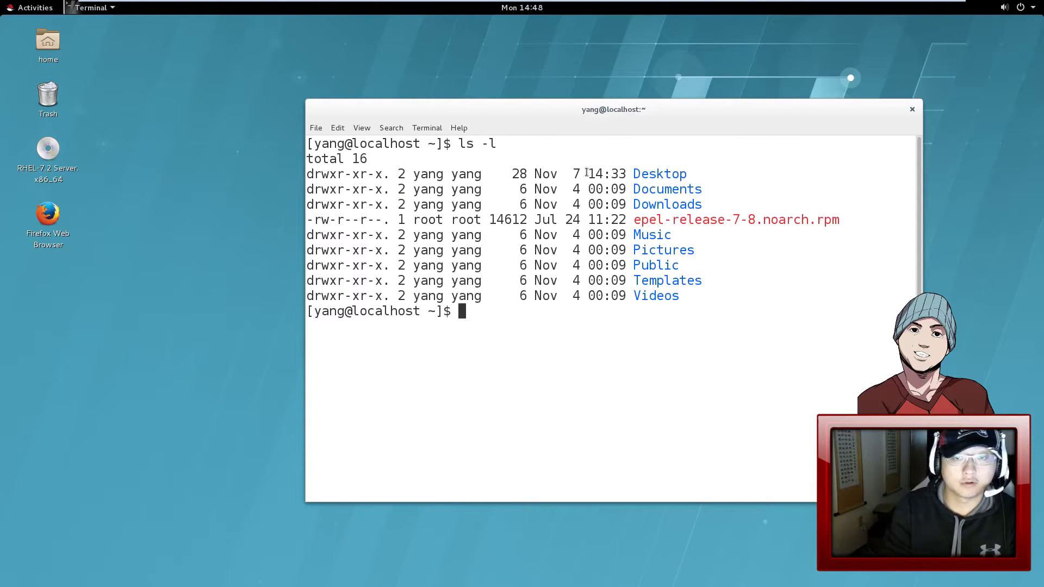
# Step: Download epel-release-7-8.noarch.rpm with wget from dl.fedoraproject.org, then re-list with ls -l
pyautogui.write('w')
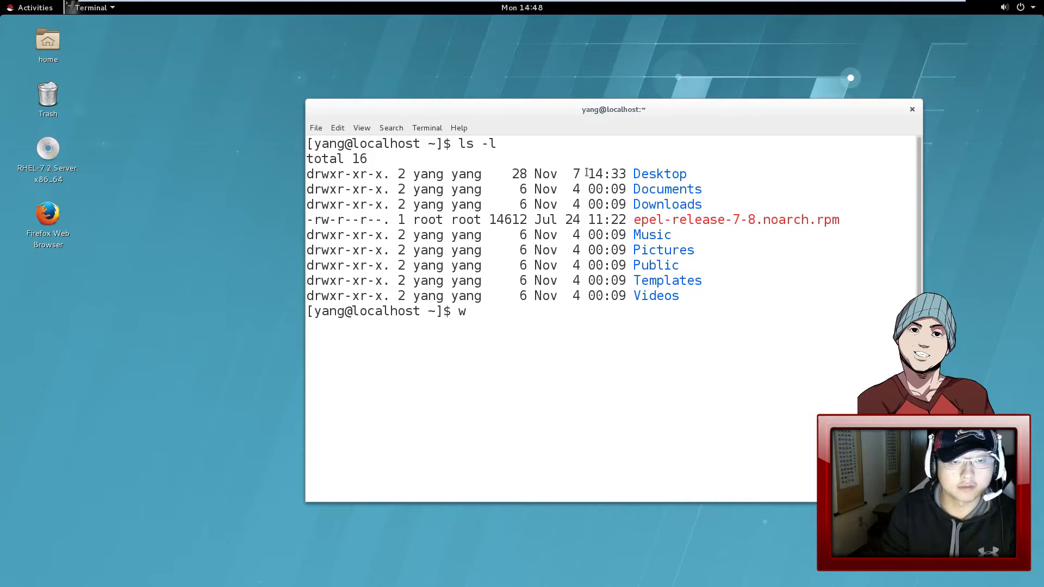
pyautogui.write('get ht')
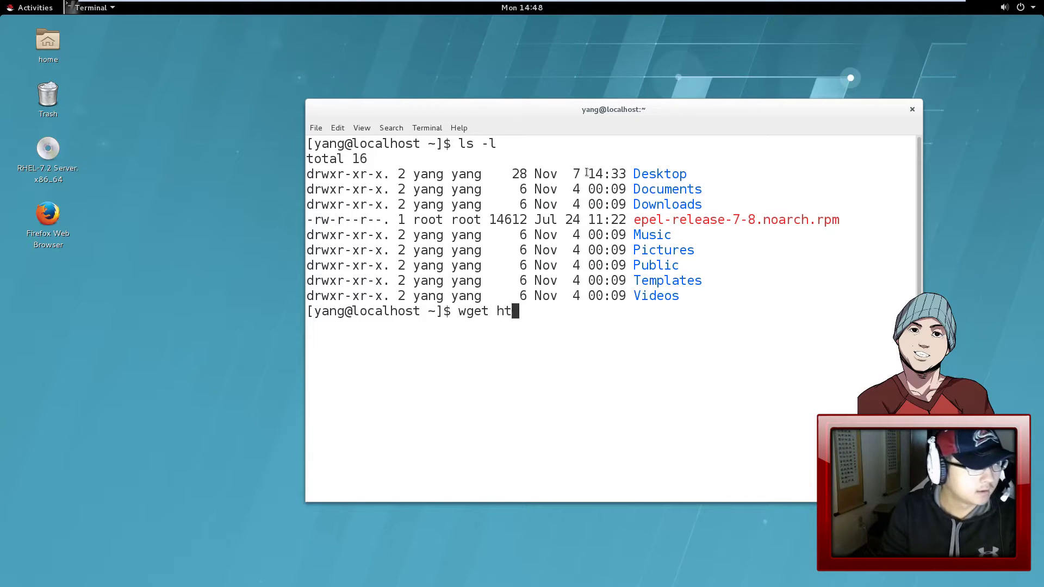
pyautogui.write('tp://dl.source')
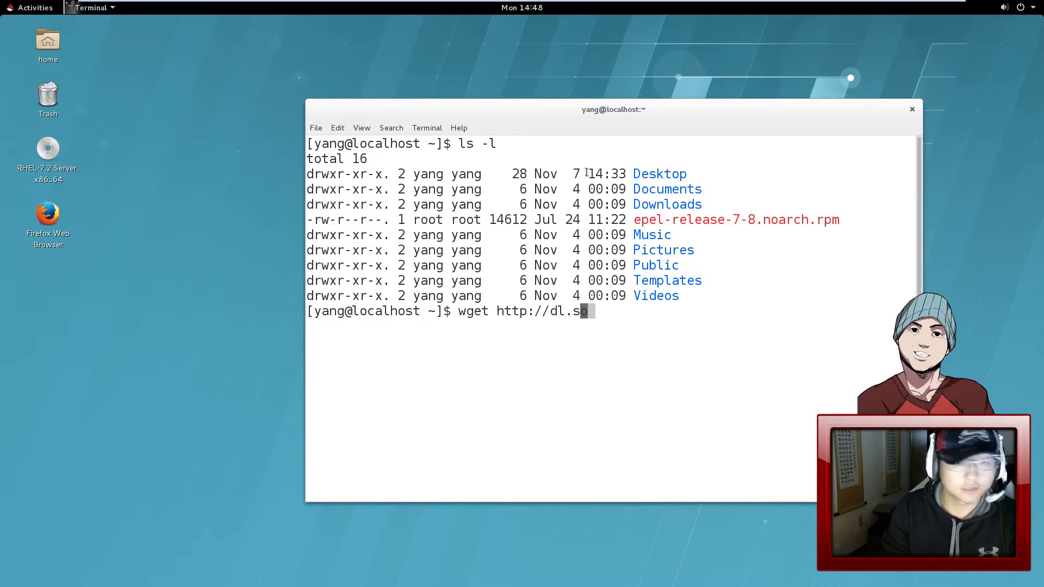
pyautogui.press('BackSpace')
pyautogui.press('BackSpace')
pyautogui.press('BackSpace')
pyautogui.press('BackSpace')
pyautogui.press('BackSpace')
pyautogui.press('BackSpace')
pyautogui.press('BackSpace')
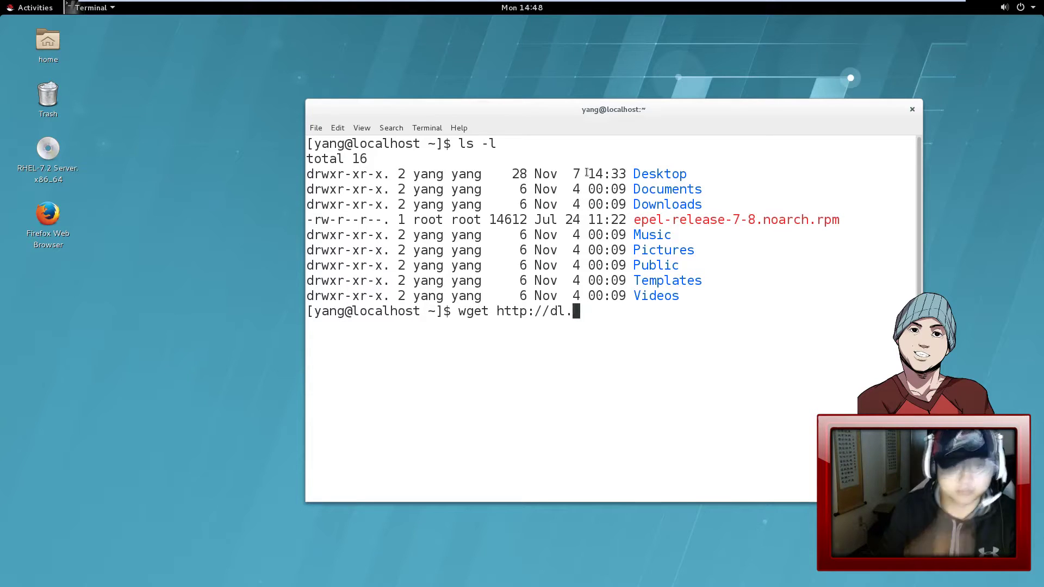
pyautogui.write('fe')
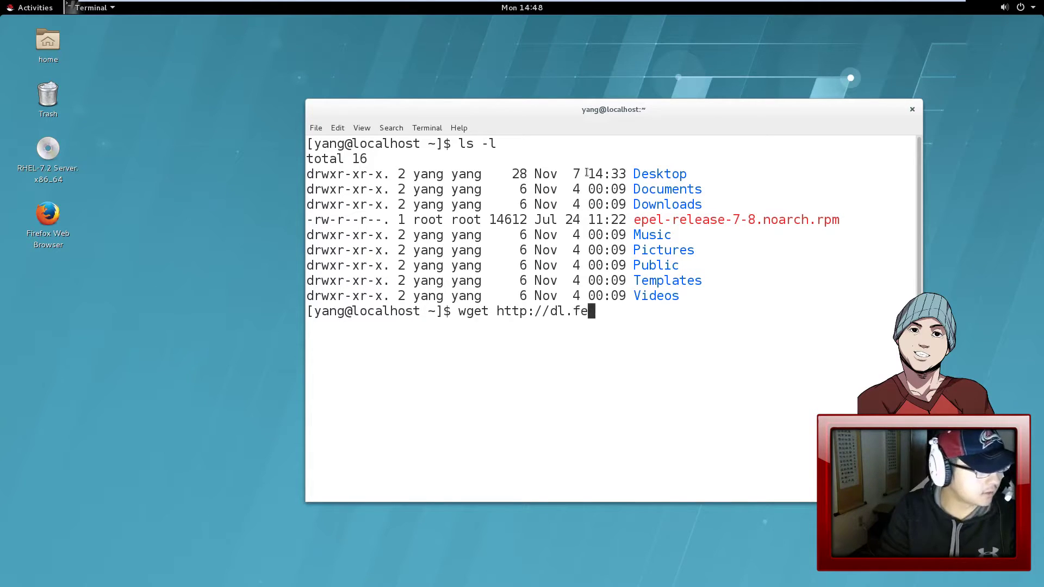
pyautogui.write('doraproject.org/')
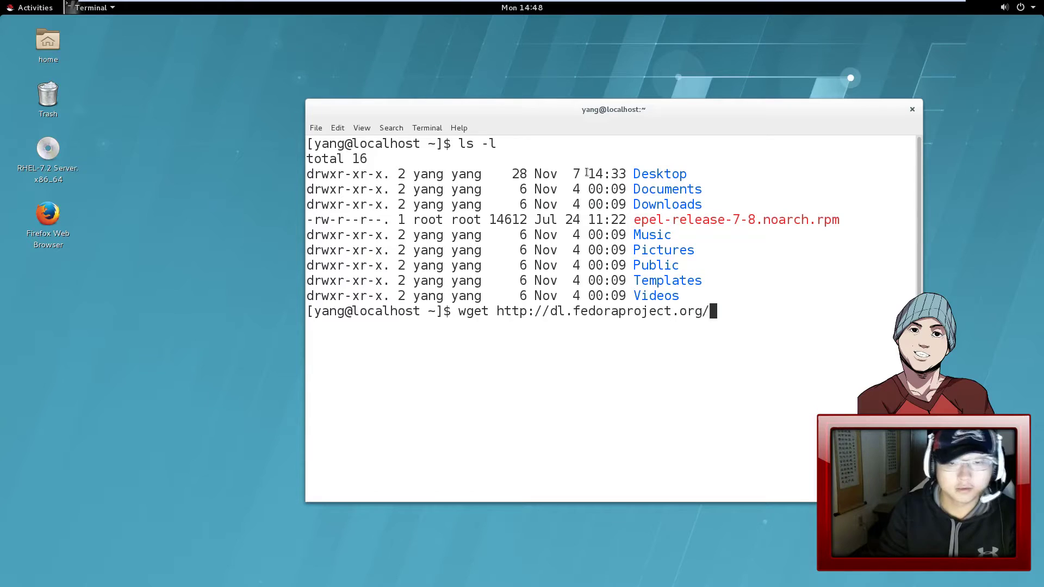
pyautogui.write('pub/epe')
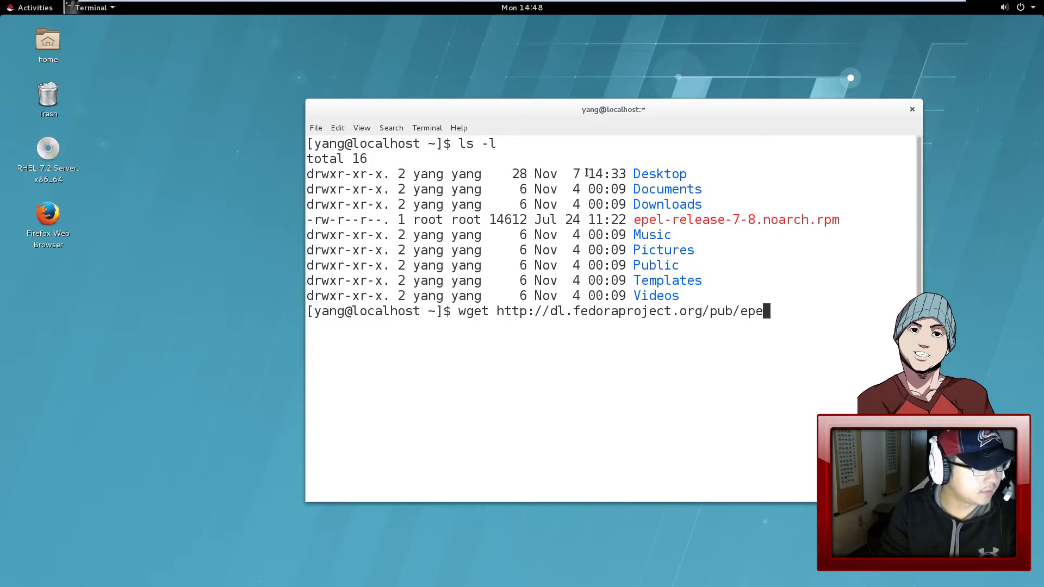
pyautogui.write('l/7/x86_64/e/')
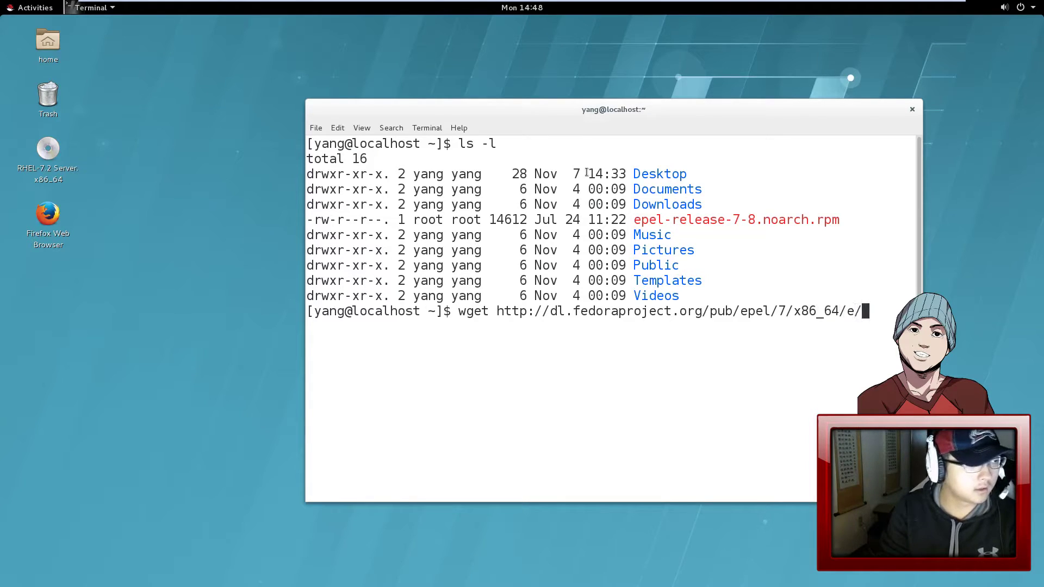
pyautogui.write('epel-release-7-')
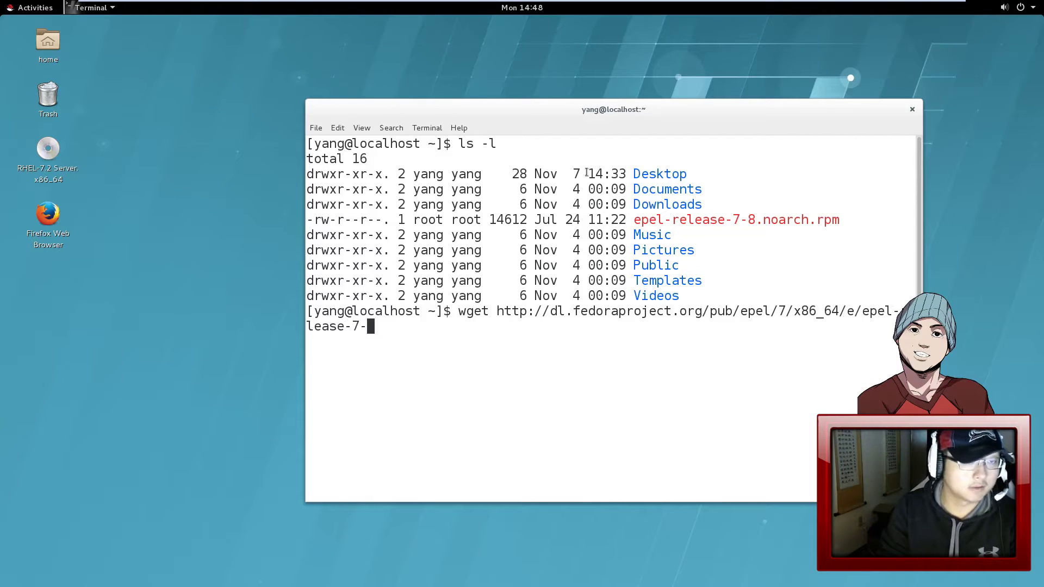
pyautogui.write('8.noar')
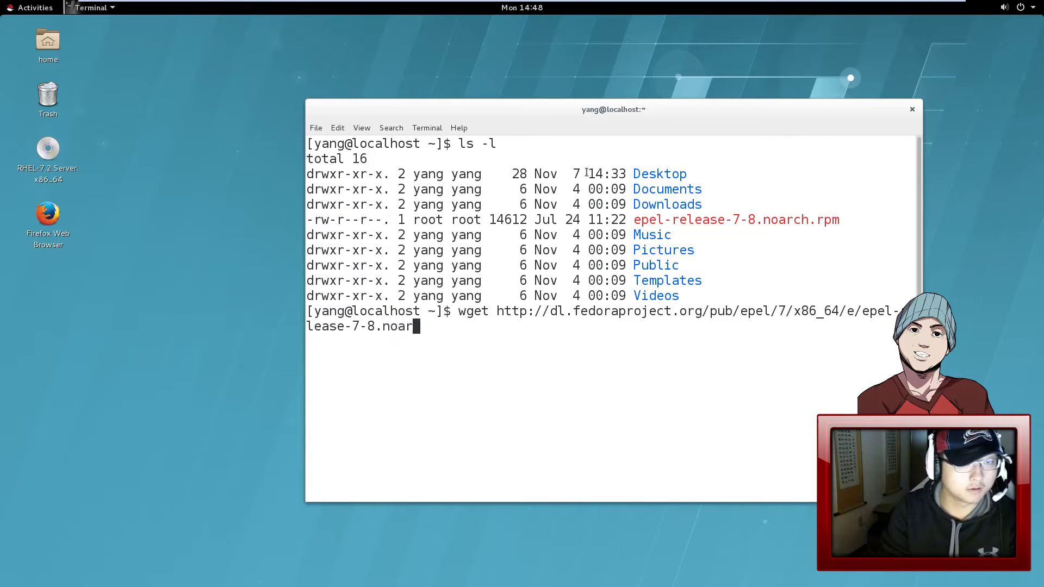
pyautogui.write('ch.rpm')
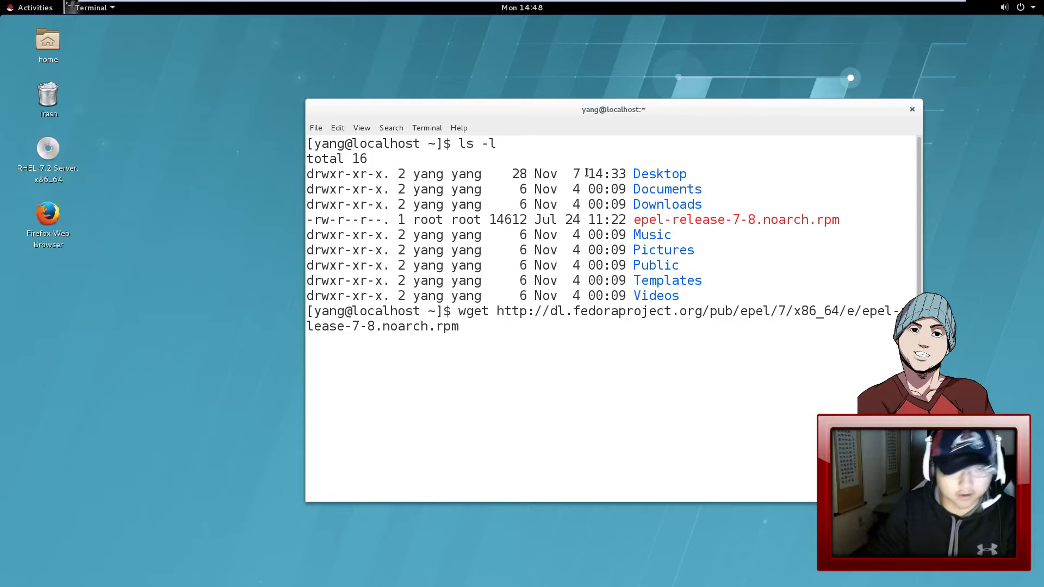
pyautogui.press('Return')
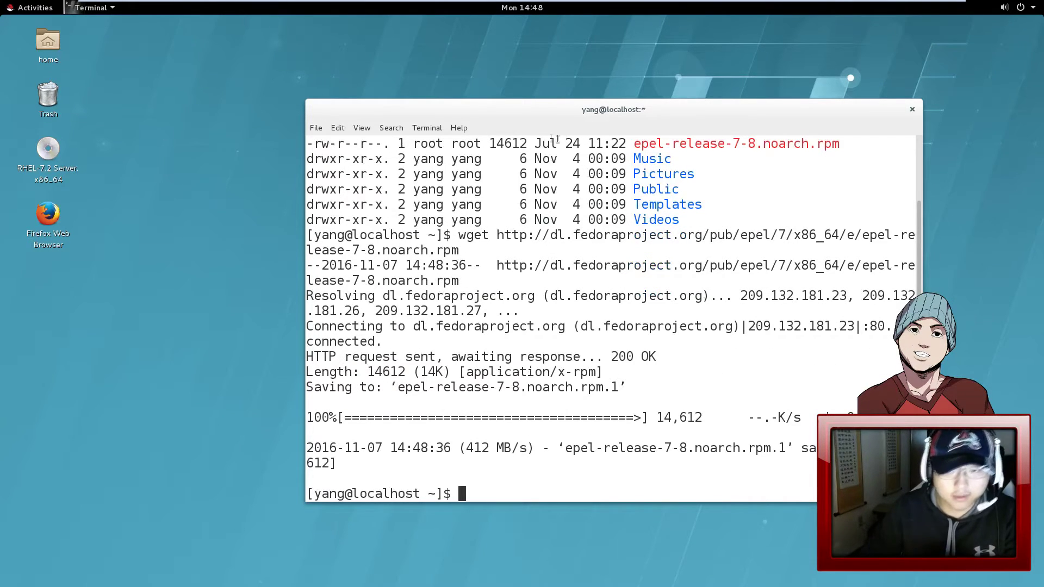
pyautogui.moveTo(474, 432); pyautogui.dragTo(521, 447)
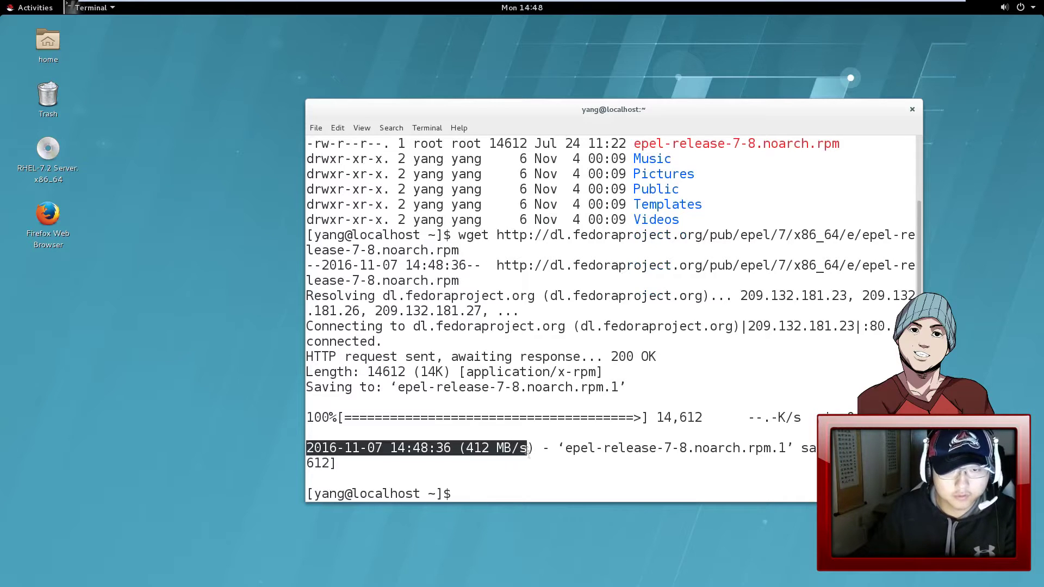
pyautogui.click(527, 468)
pyautogui.write('ls -l')
pyautogui.press('Return')
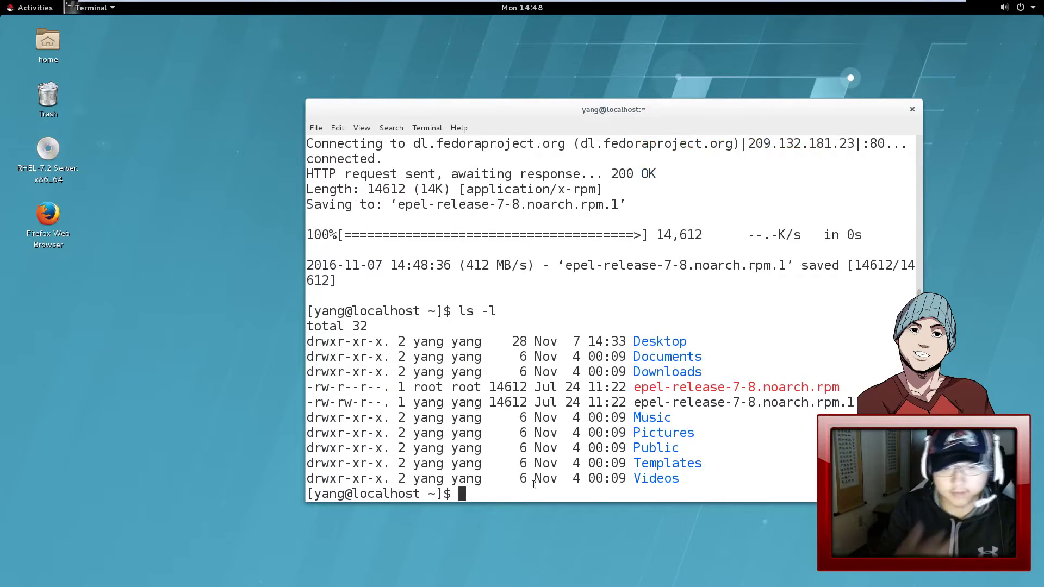
# Step: Delete the duplicate epel-release-7-8.noarch.rpm.1 with rm
pyautogui.write('rm epel-release-7-8.noarch.rpm.1')
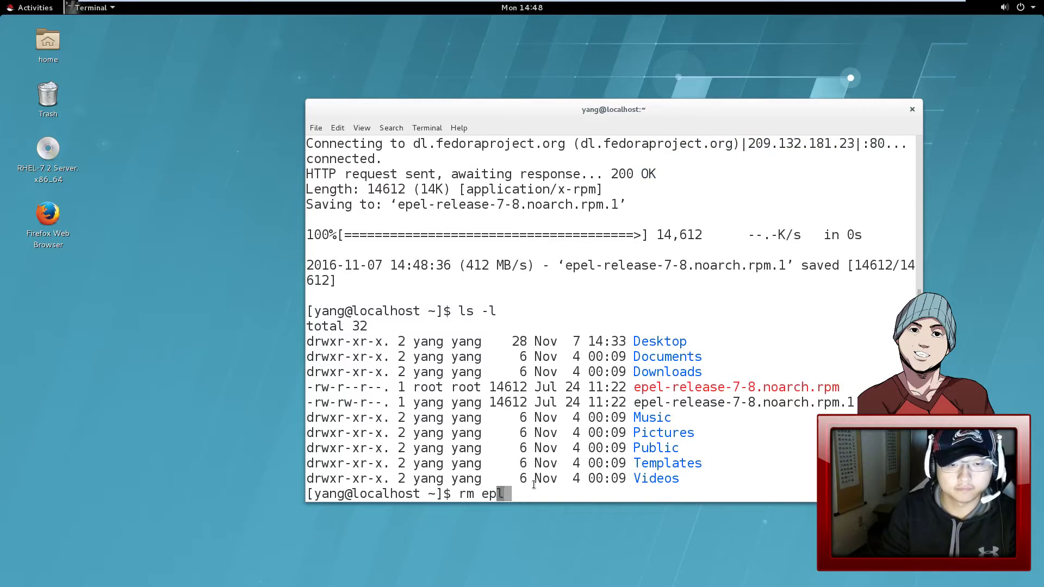
pyautogui.press('Tab')
pyautogui.write('.1')
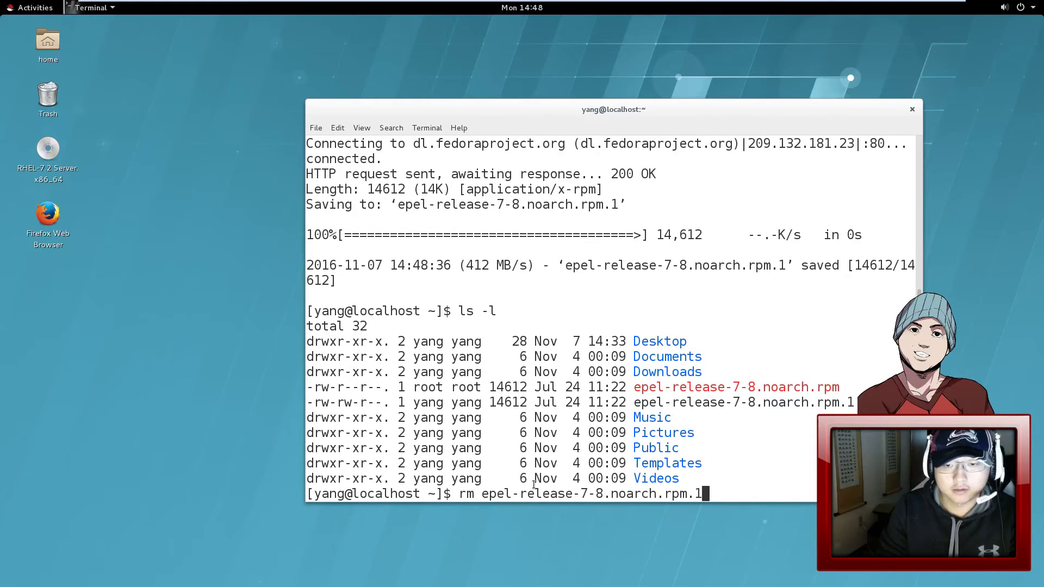
pyautogui.press('Return')
# Step: Run ls -l and highlight the remaining epel-release-7-8.noarch.rpm entry
pyautogui.write('ls -l')
pyautogui.press('Return')
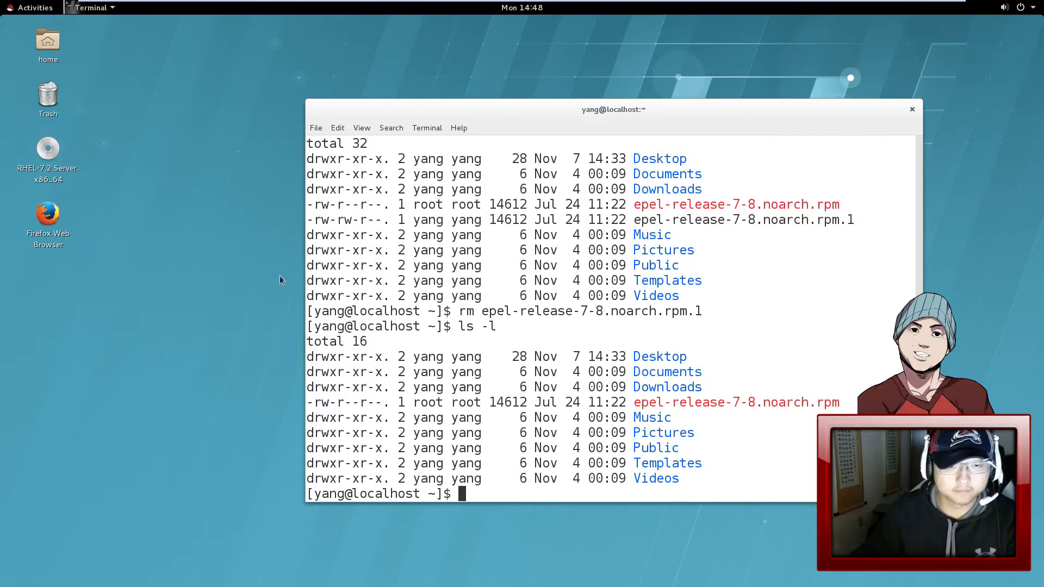
pyautogui.moveTo(443, 403); pyautogui.dragTo(840, 401)
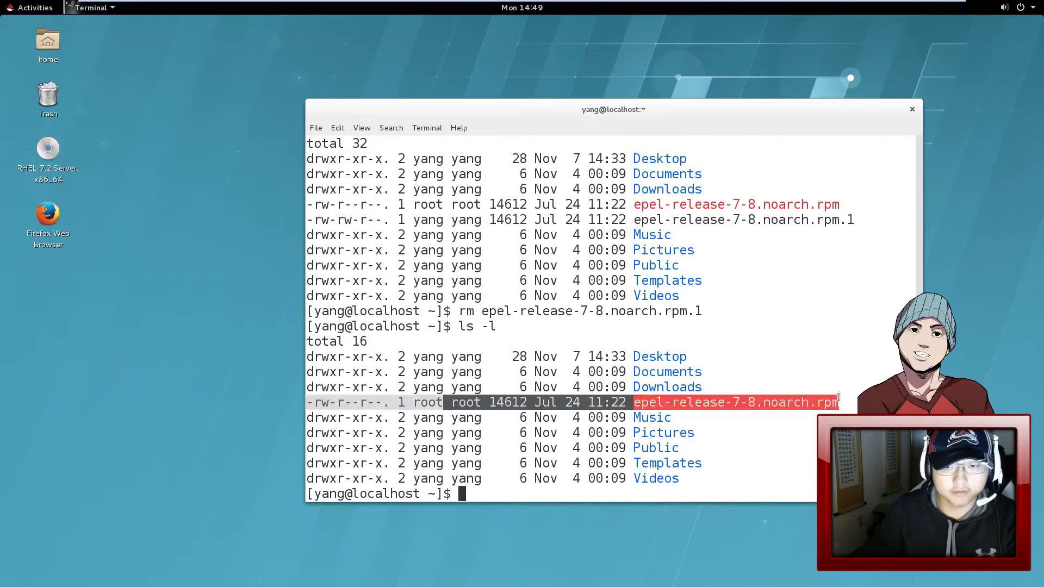
pyautogui.click(748, 401)
pyautogui.moveTo(634, 402); pyautogui.dragTo(844, 403)
pyautogui.click(843, 403)
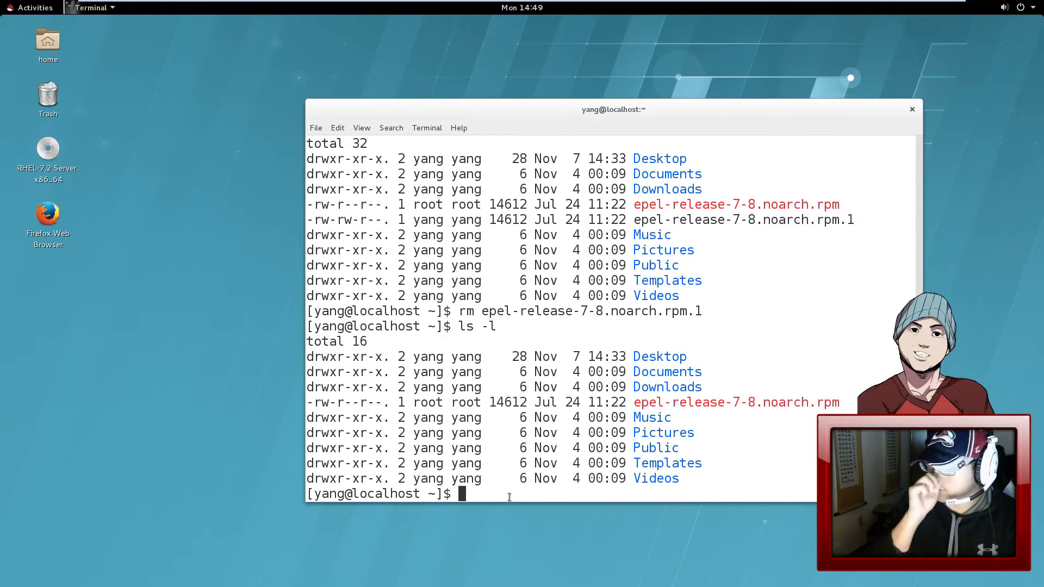
# Step: Switch to the root account with su root
pyautogui.write('su root')
pyautogui.press('Return')
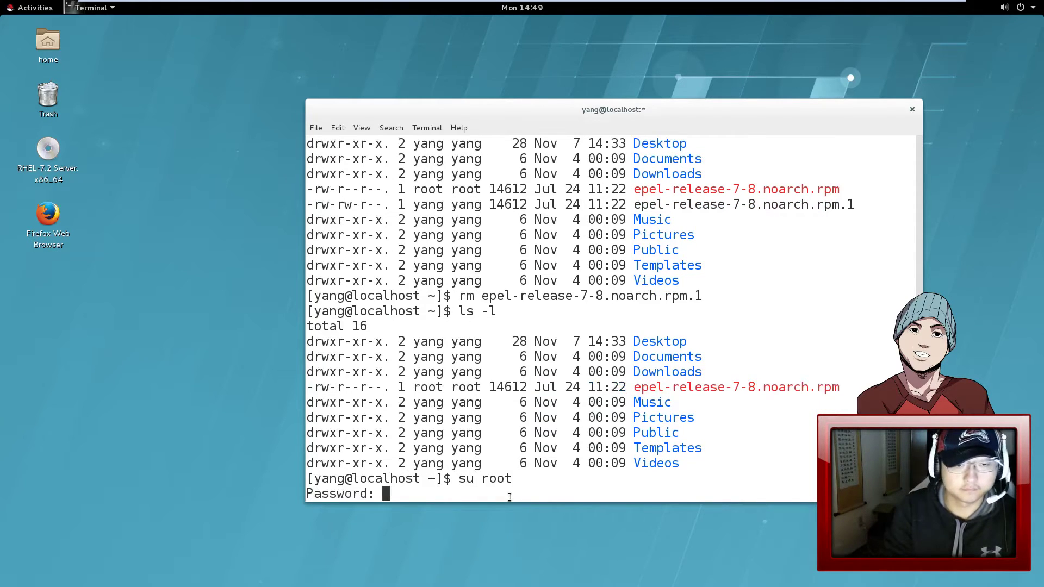
pyautogui.press('Return')
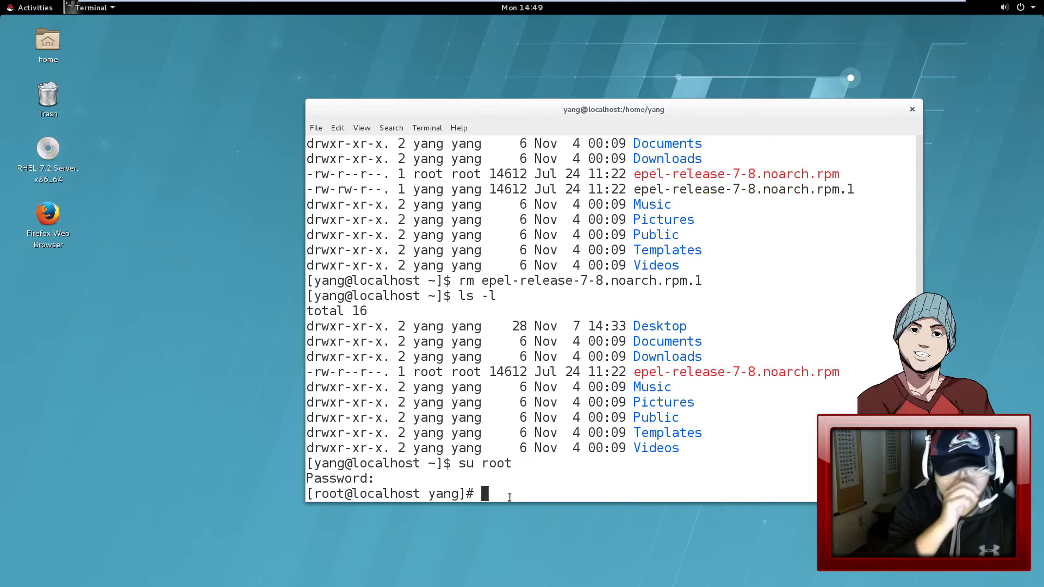
# Step: Install epel-release-7-8.noarch.rpm with rpm -Uvh, which reports it already installed; type yum repolist
pyautogui.write('rpm -U')
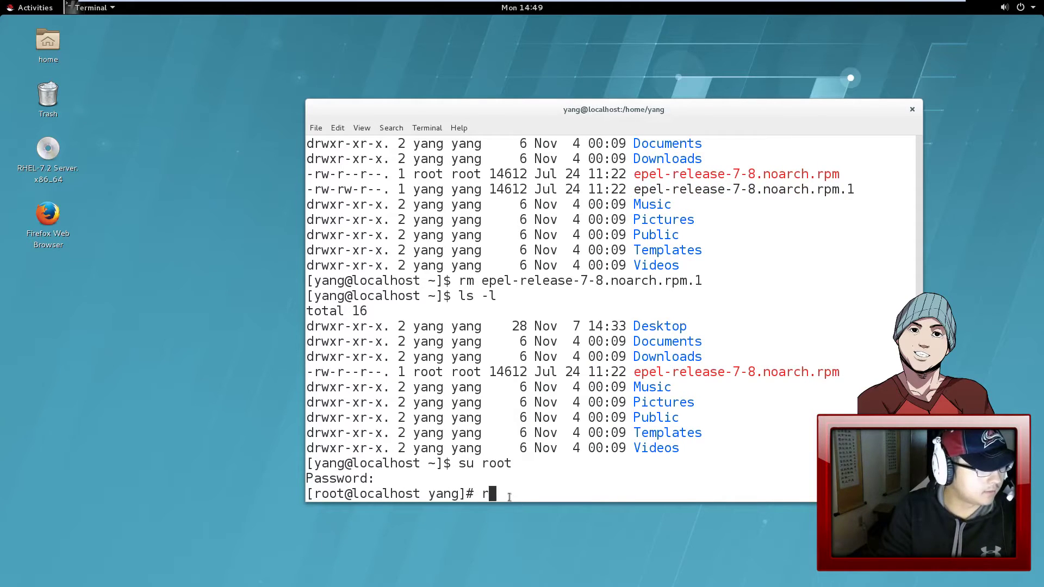
pyautogui.write('vh epel')
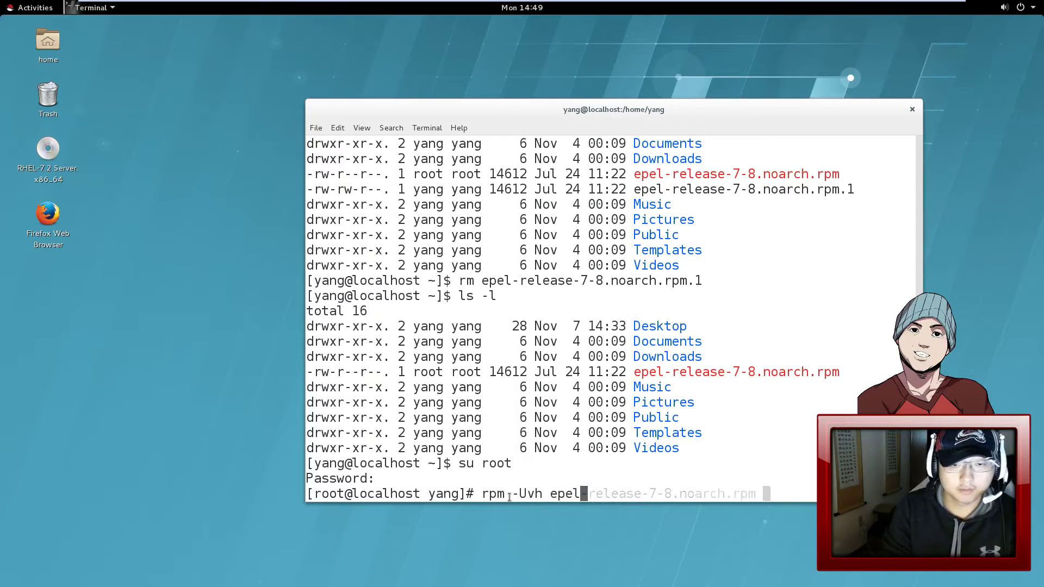
pyautogui.press('Tab')
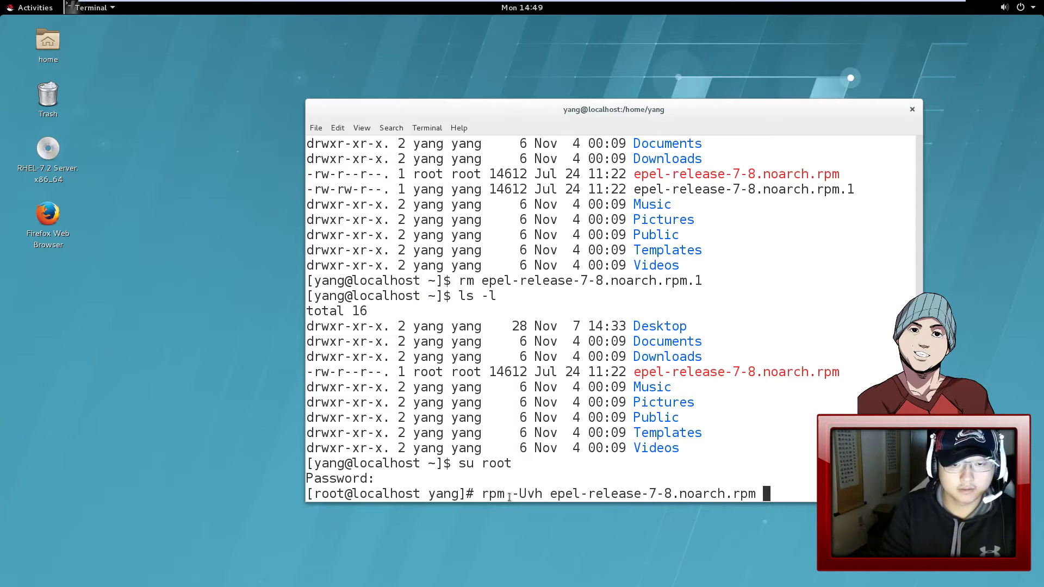
pyautogui.press('Return')
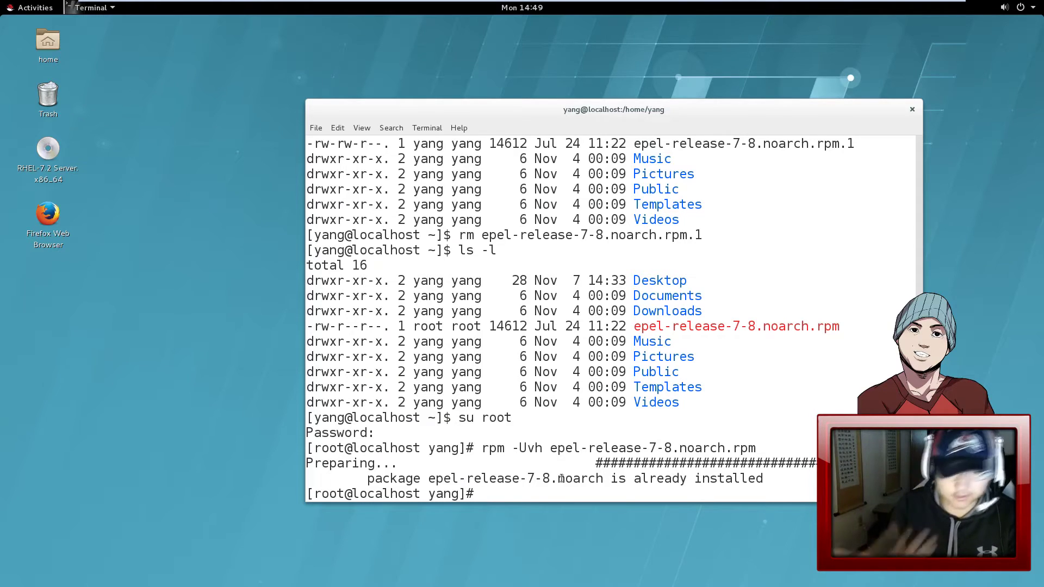
pyautogui.write('yum ')
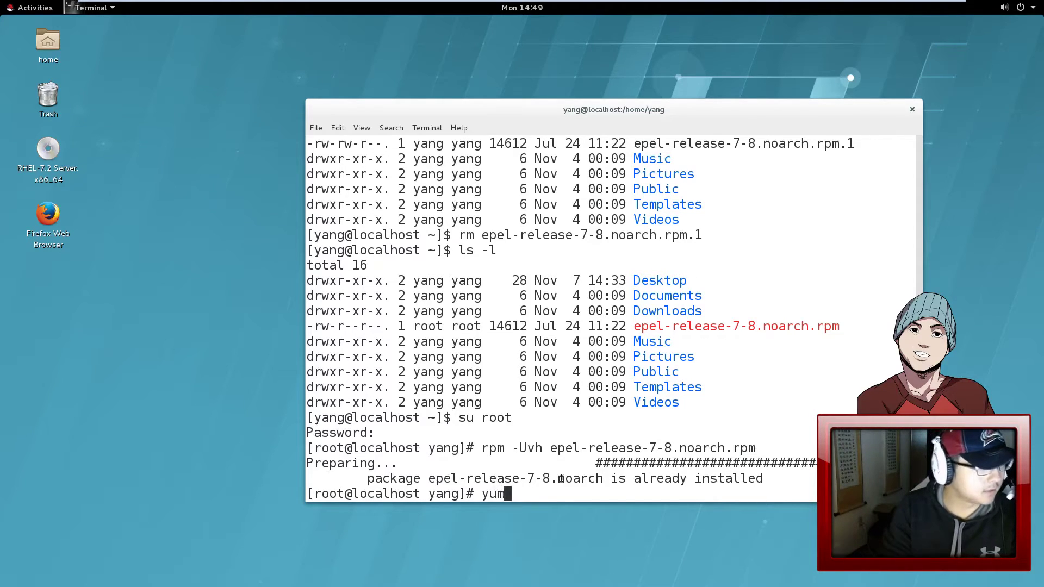
pyautogui.write('rep')
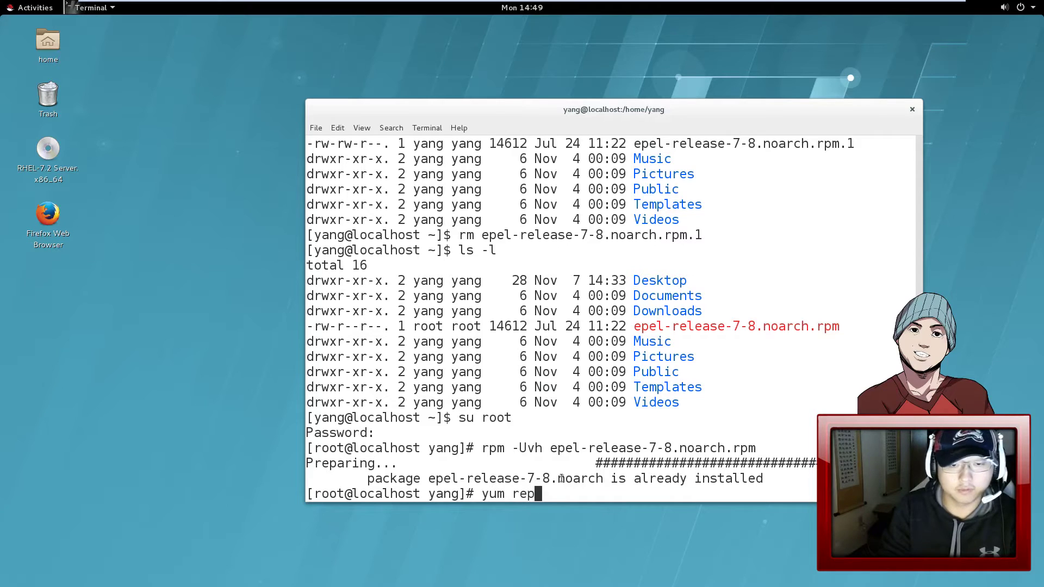
pyautogui.write('olist')
# Step: Run yum repolist and highlight the epel/x86_64 entry among the listed repositories
pyautogui.press('Return')
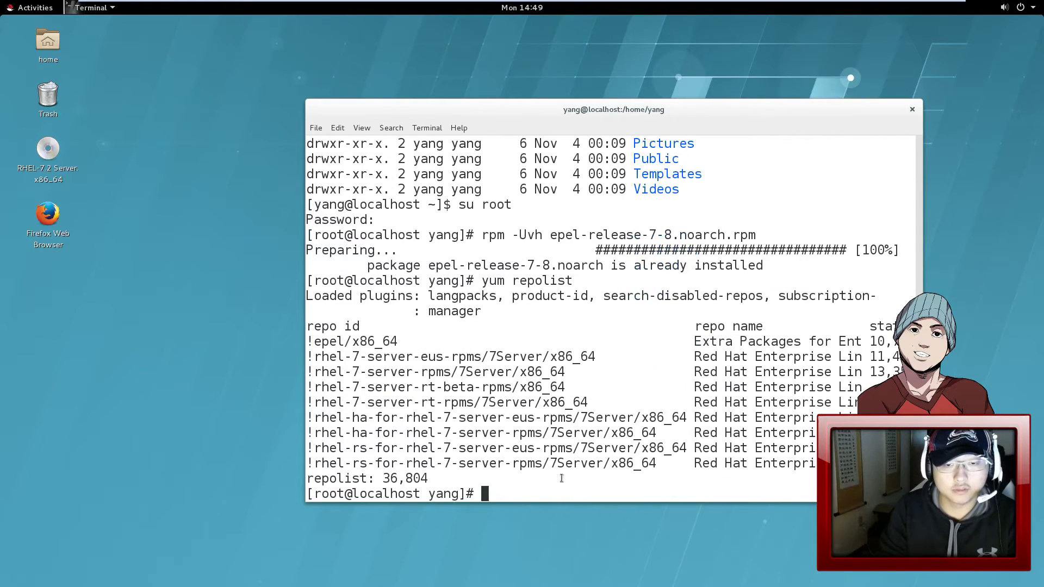
pyautogui.moveTo(314, 343); pyautogui.dragTo(866, 342)
pyautogui.click(455, 357)
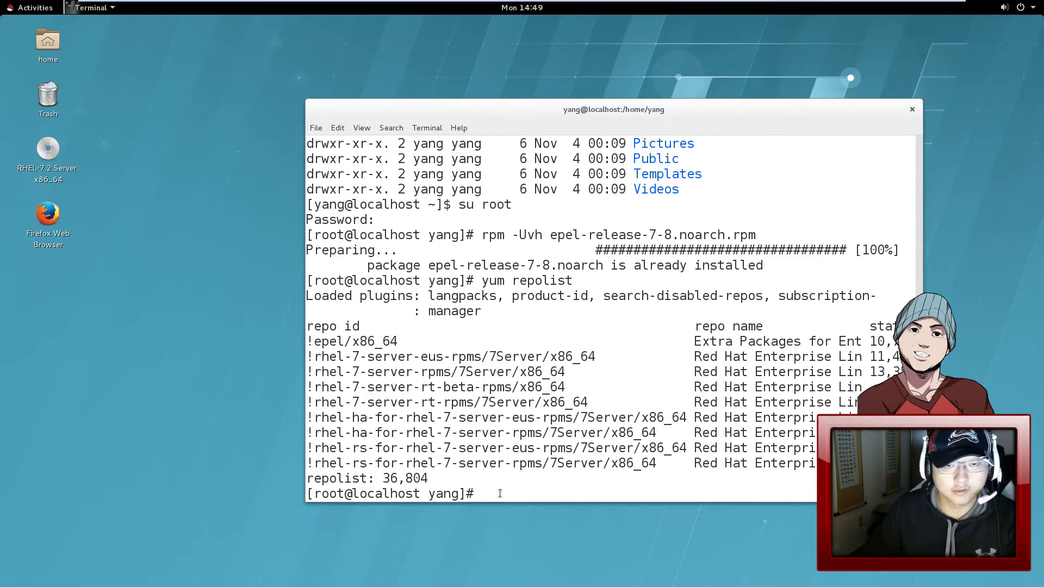
# Step: Run yum groupinstall mate-desktop, which reports nothing to install, then close the terminal window
pyautogui.write('yu')
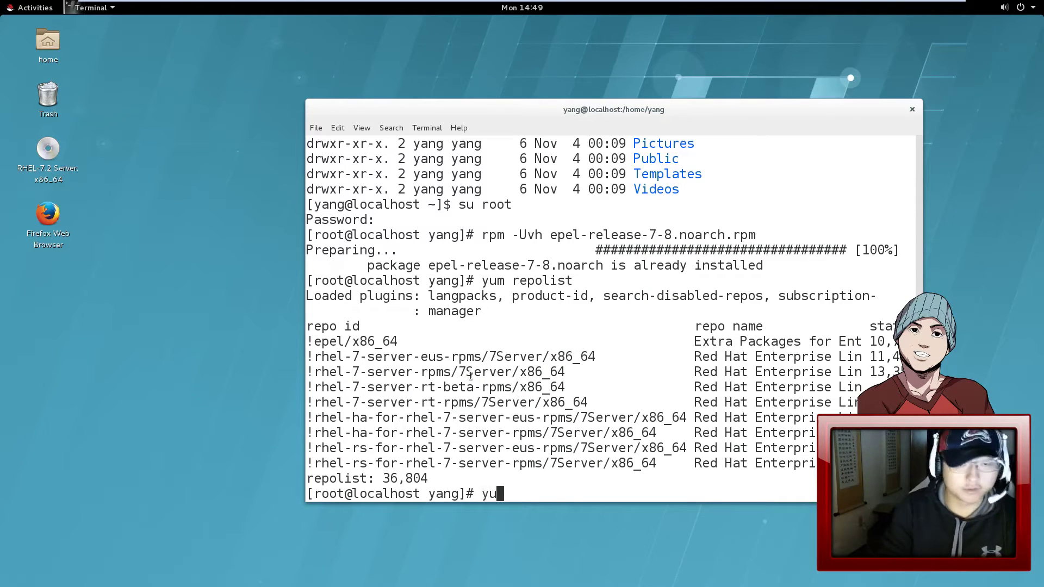
pyautogui.write('m groupi')
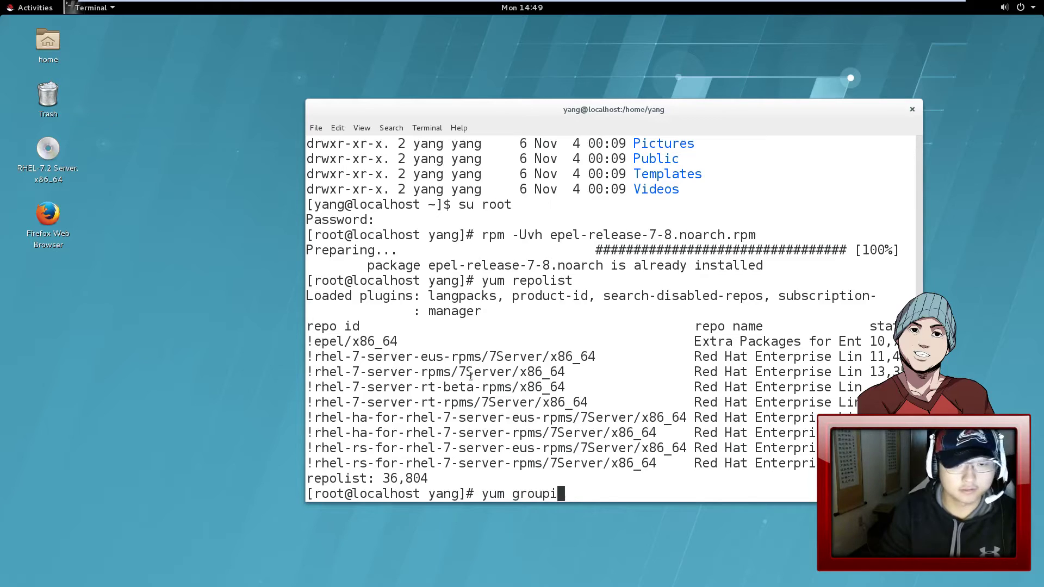
pyautogui.write('nstall mate-desktop')
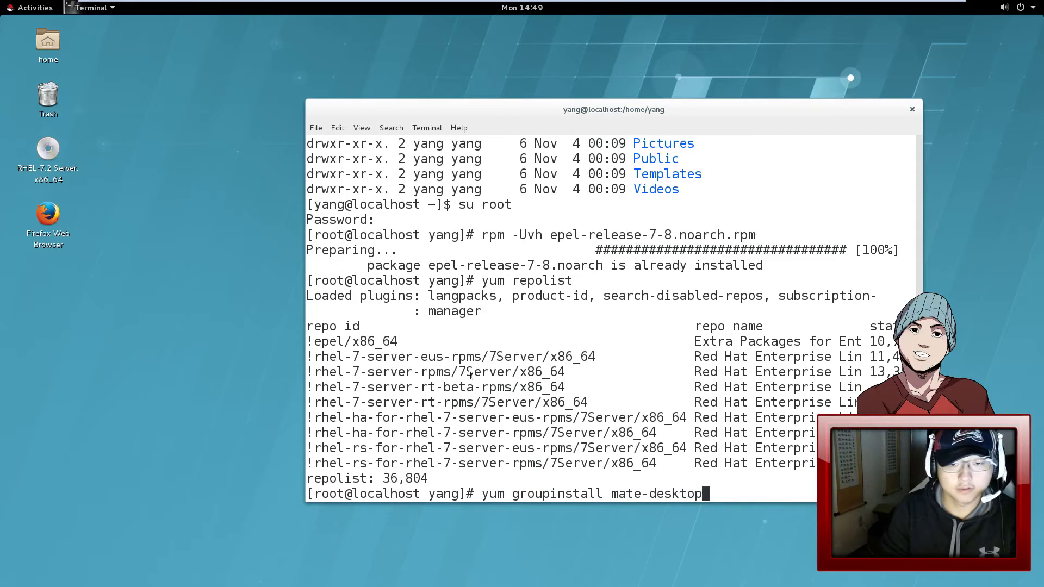
pyautogui.press('Return')
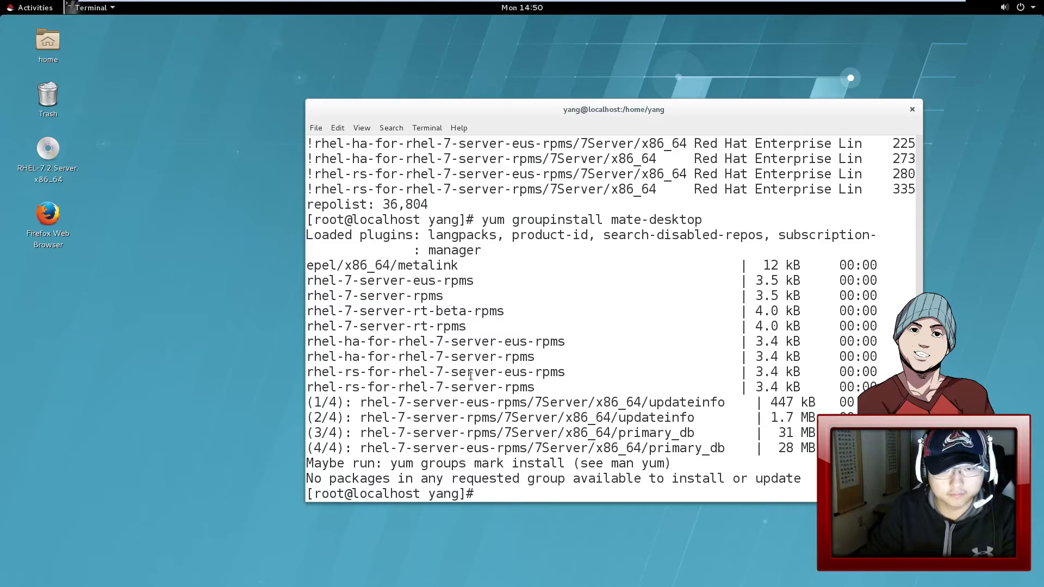
pyautogui.press('Up')
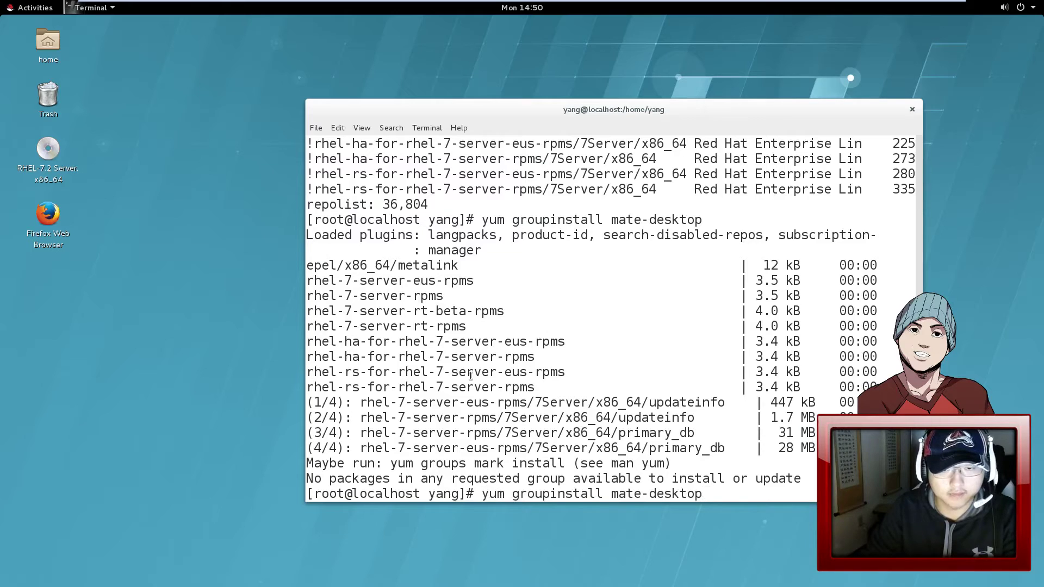
pyautogui.press('Up')
pyautogui.press('Up')
pyautogui.press('Down')
pyautogui.press('Down')
pyautogui.press('Down')
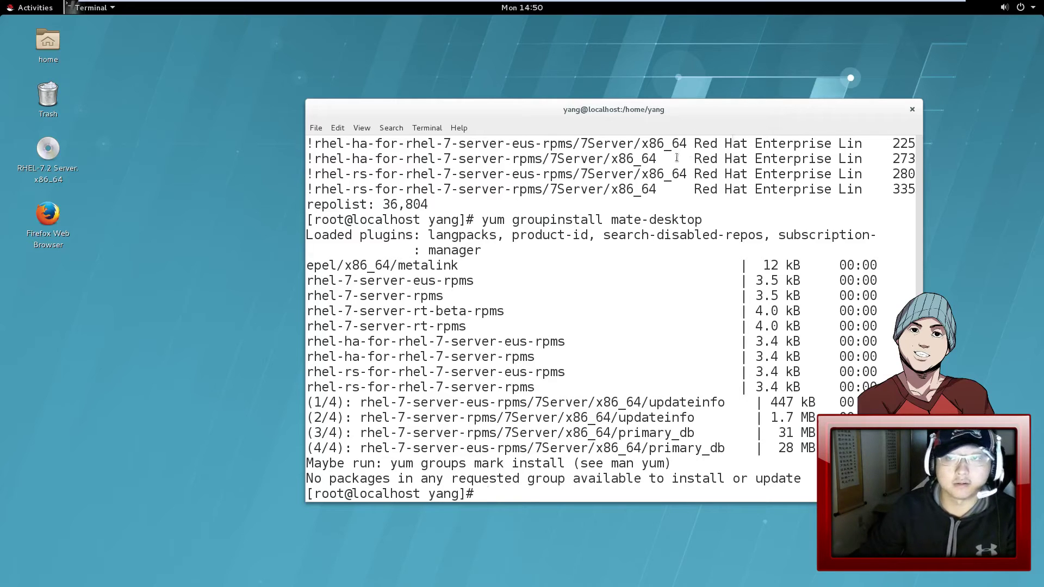
pyautogui.click(912, 109)
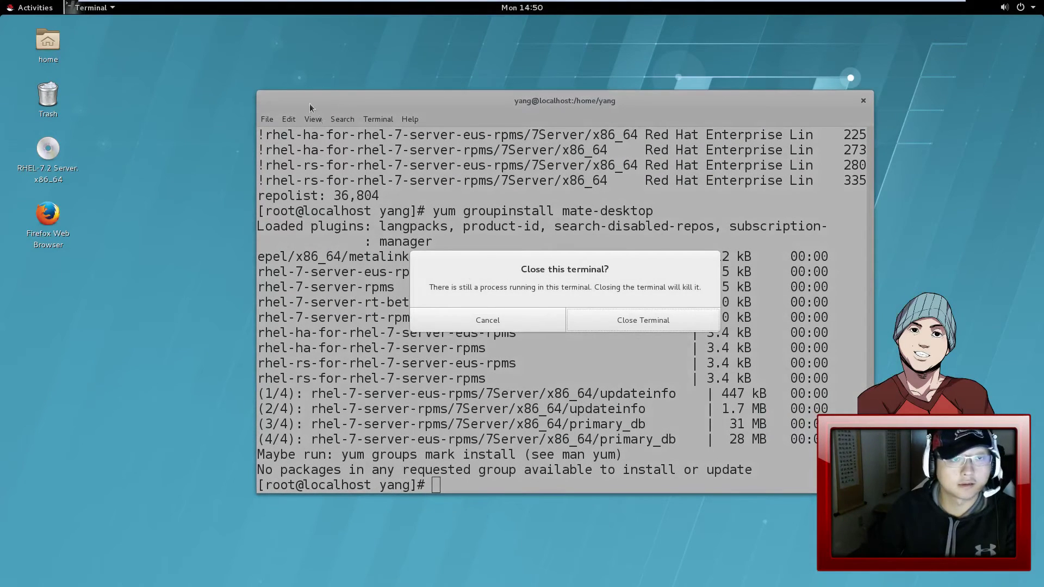
# Step: Confirm closing the terminal and log out of the GNOME session from the system menu
pyautogui.click(592, 319)
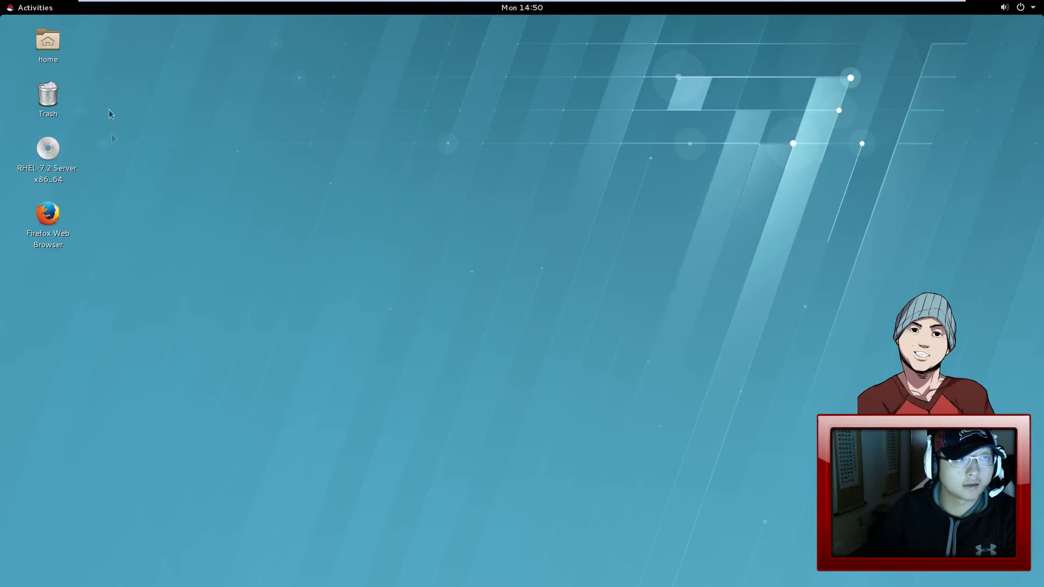
pyautogui.click(1021, 7)
pyautogui.click(919, 115)
pyautogui.click(873, 133)
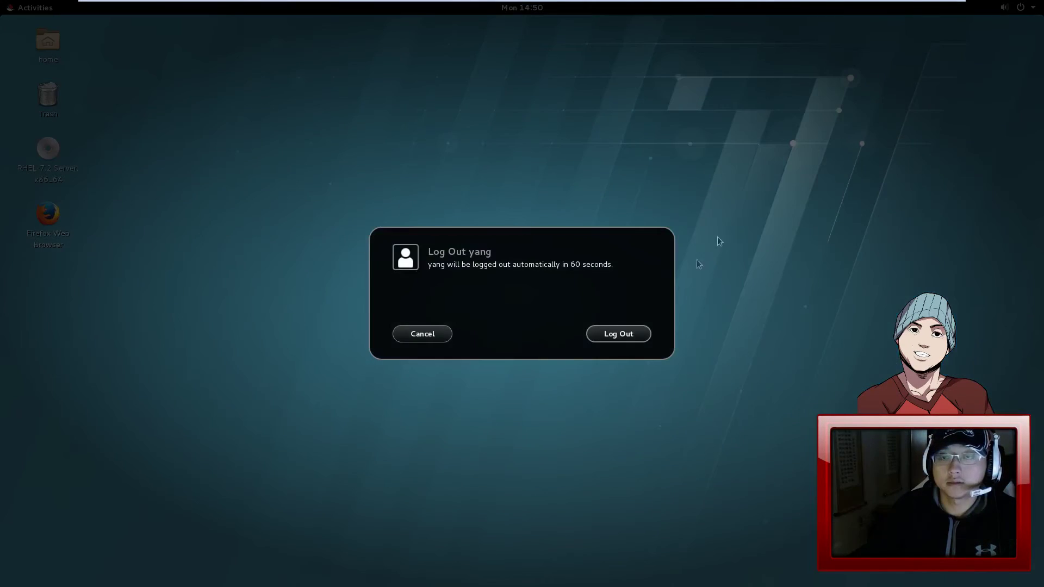
pyautogui.click(625, 340)
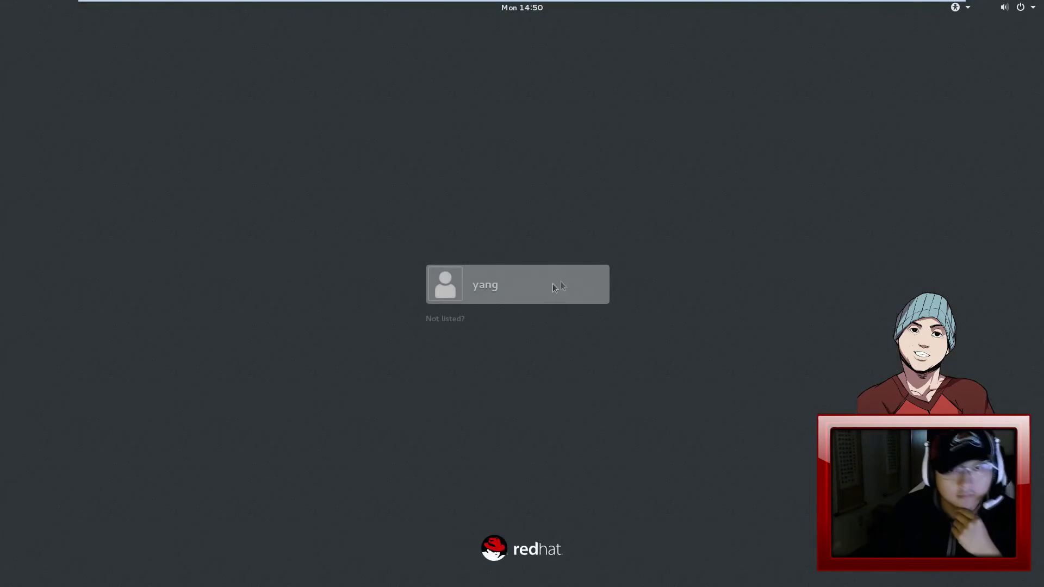
# Step: Select the user account, choose the MATE session, and sign in with the account password
pyautogui.click(516, 295)
pyautogui.click(558, 354)
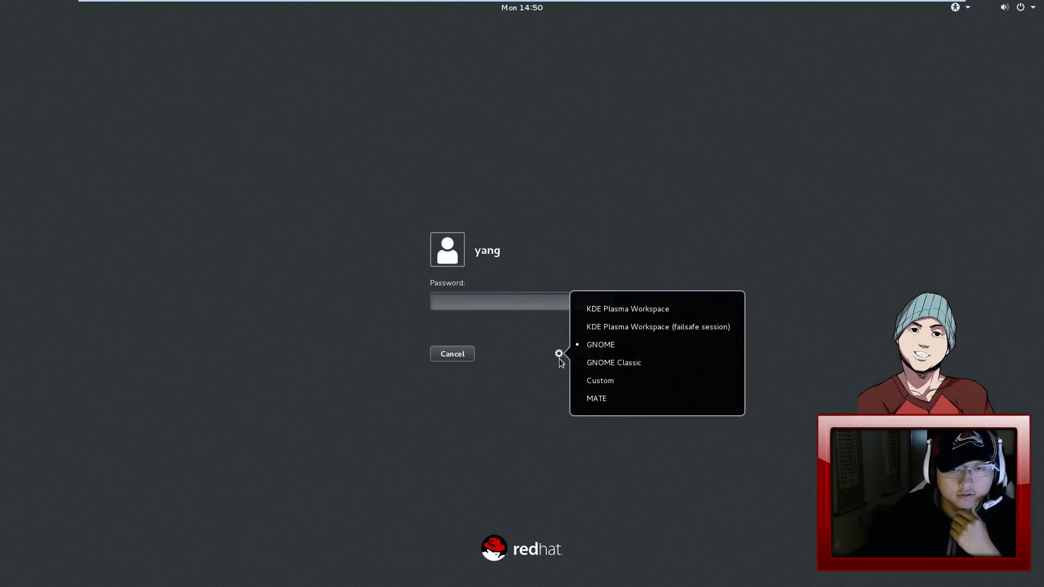
pyautogui.click(598, 403)
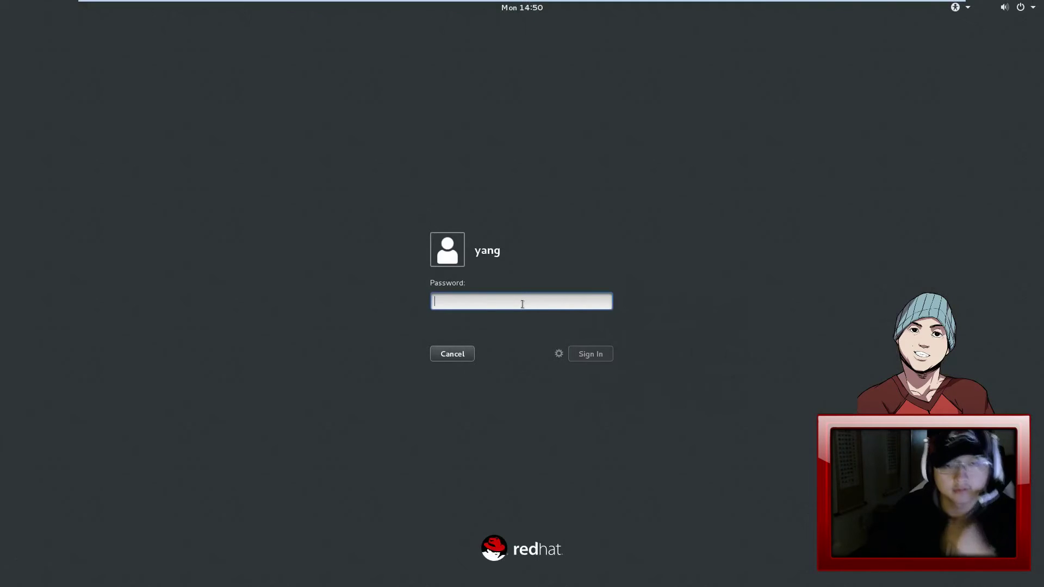
pyautogui.write('********')
pyautogui.press('Return')
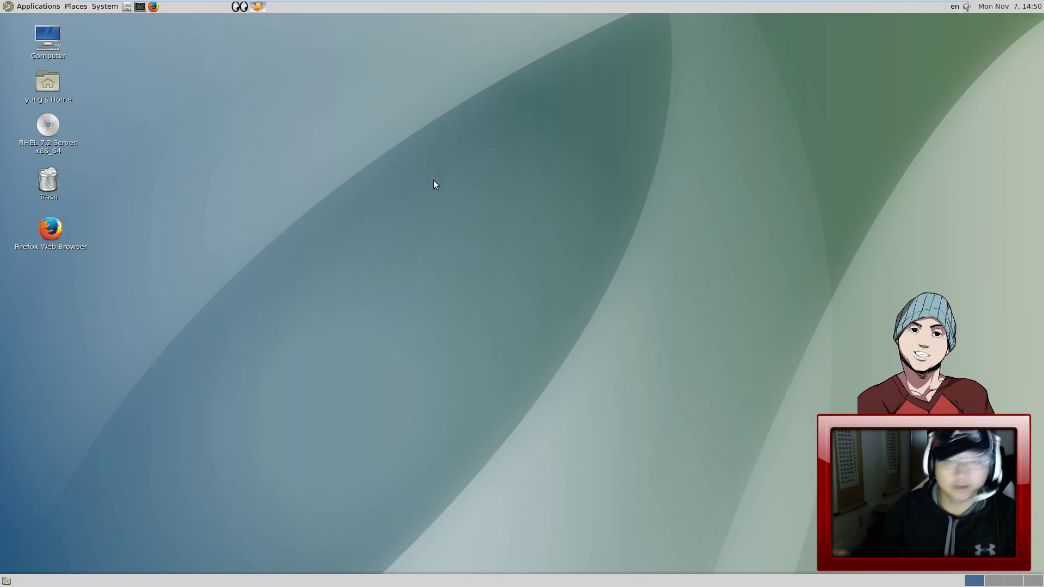
pyautogui.click(82, 7)
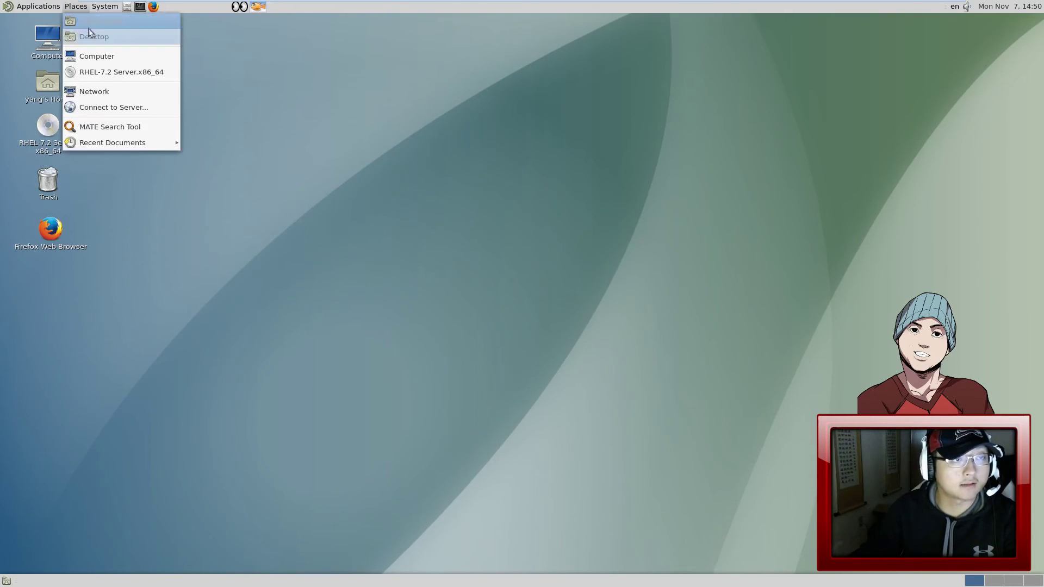
pyautogui.moveTo(164, 143)
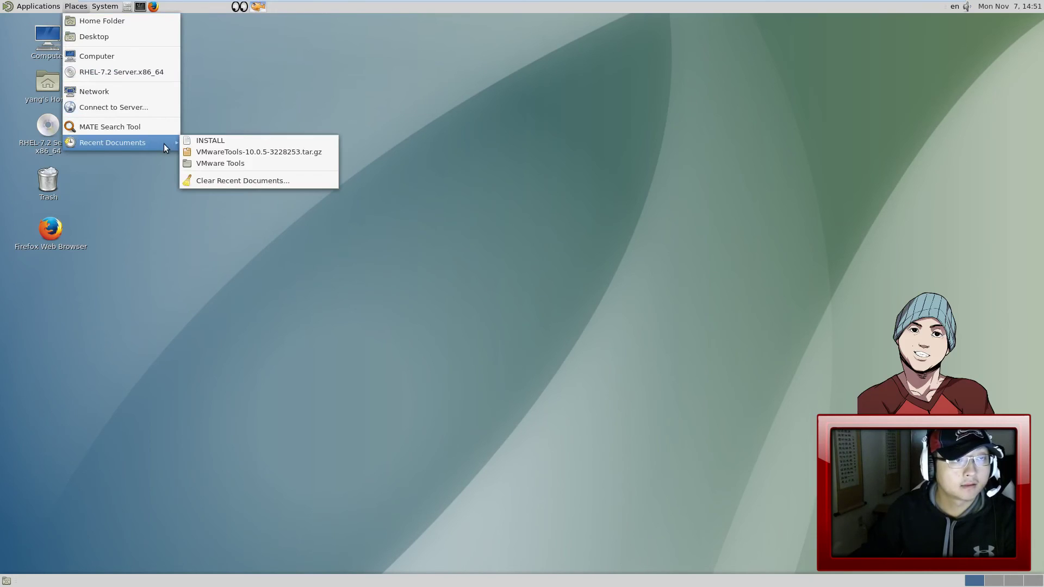
pyautogui.click(365, 91)
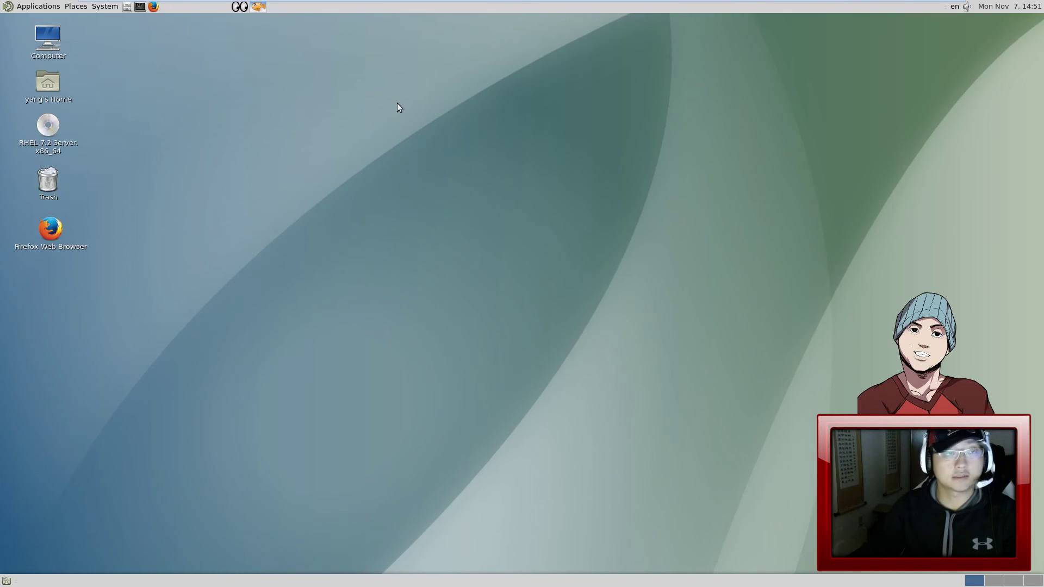
pyautogui.click(1015, 6)
pyautogui.click(1015, 7)
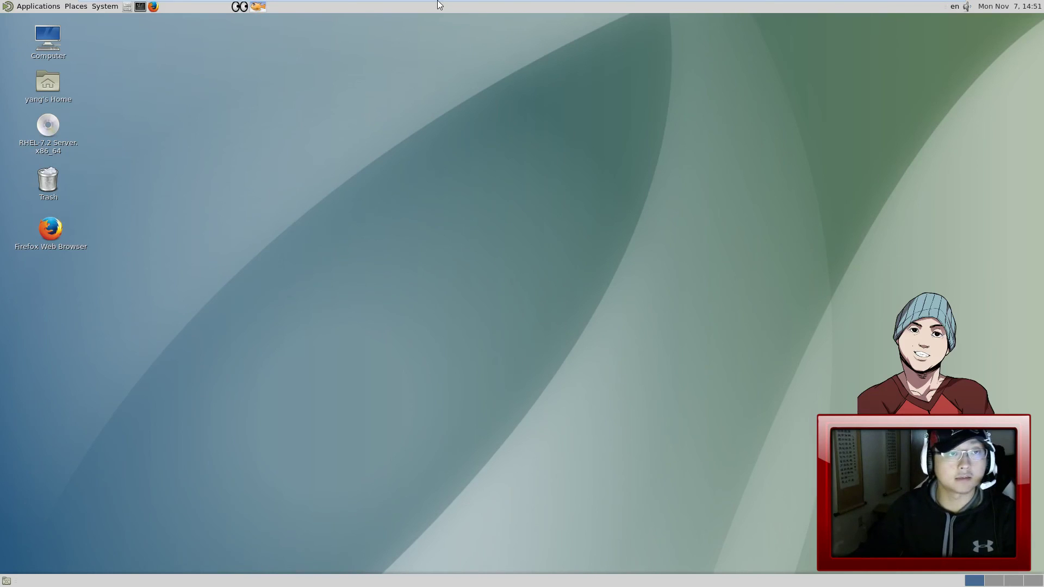
pyautogui.moveTo(438, 1)
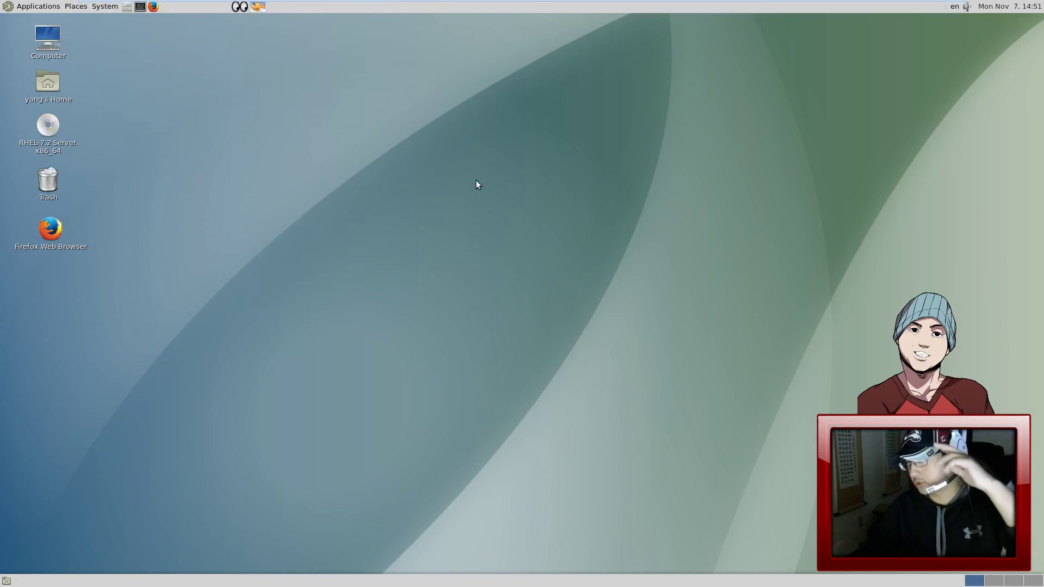